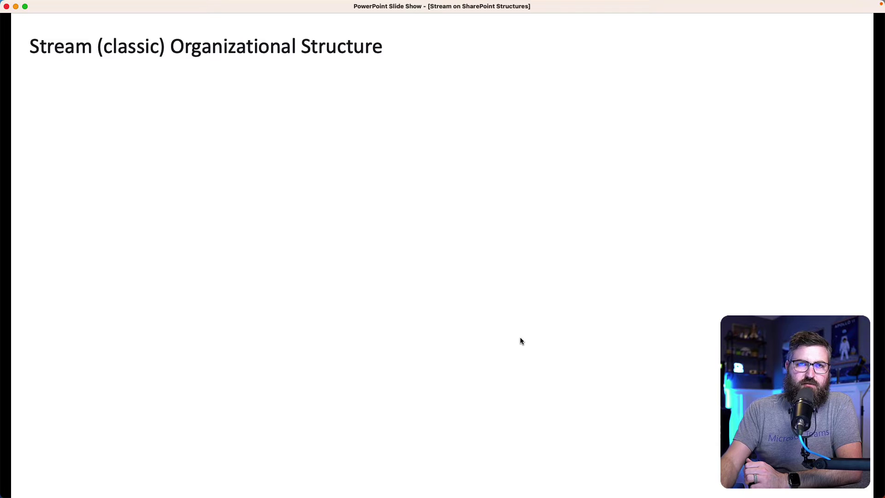
click(672, 319)
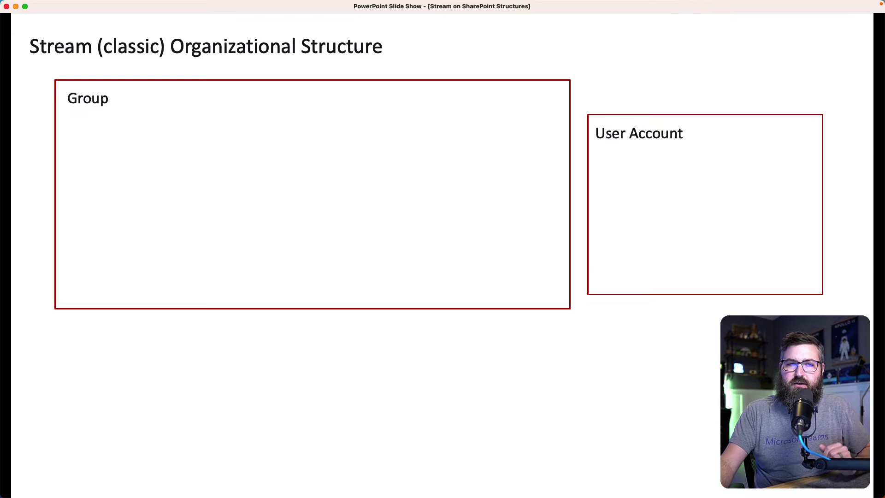
key(Right)
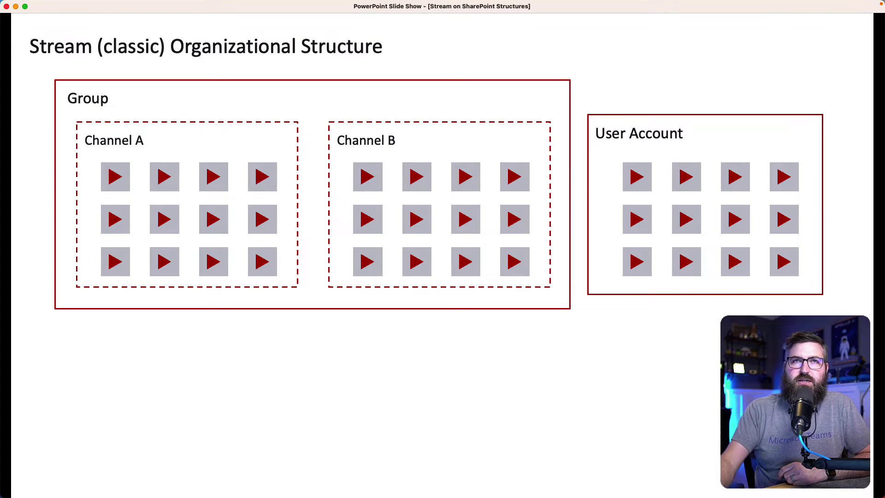
click(747, 306)
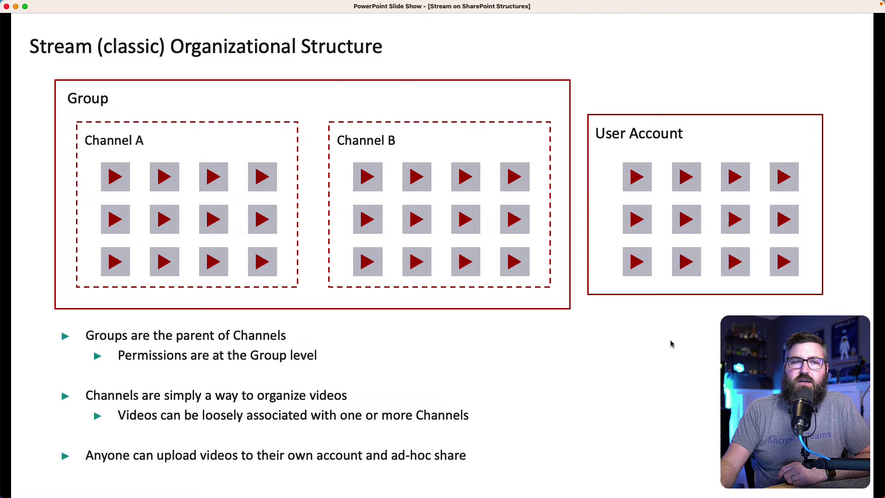
click(672, 341)
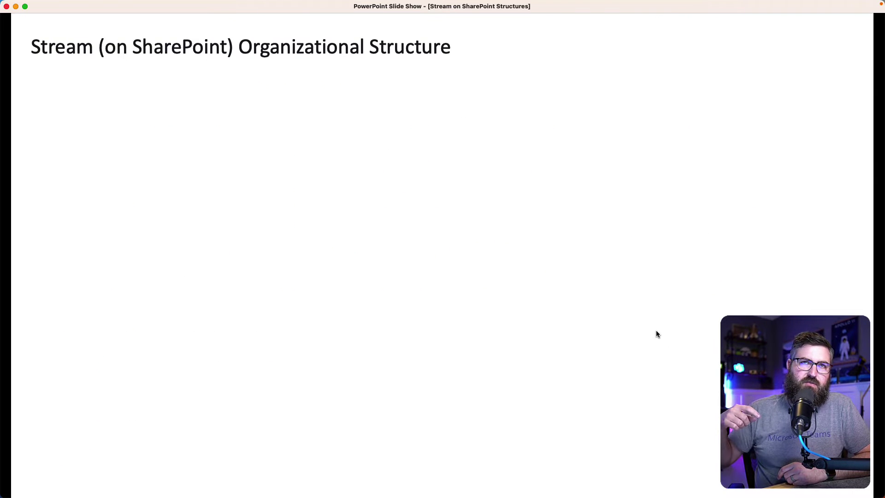
click(657, 333)
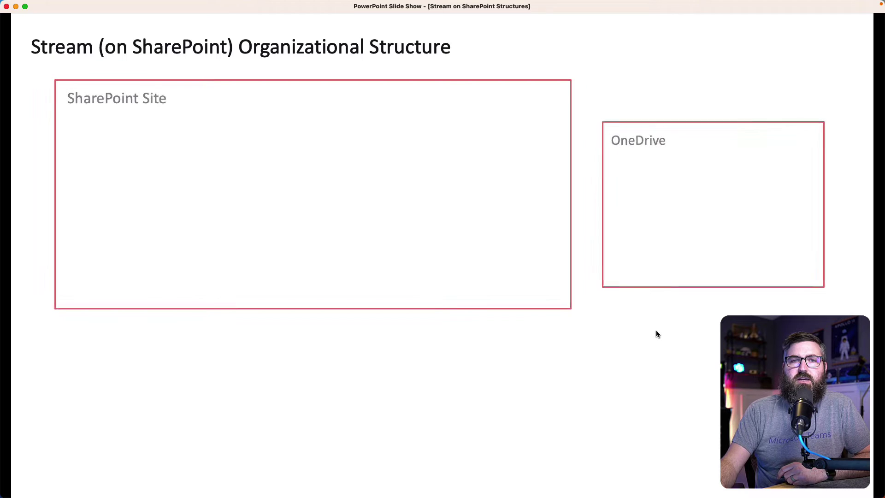
click(657, 334)
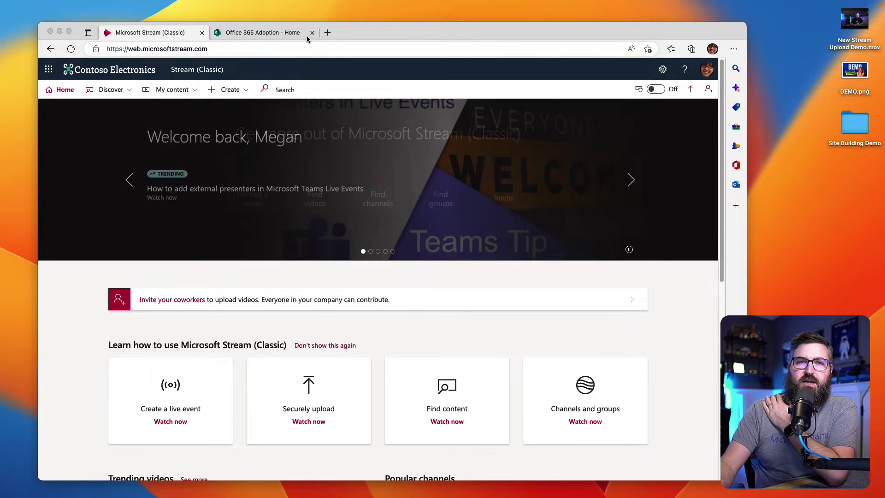
- Open the list of your own channels in Stream (Classic)
click(193, 91)
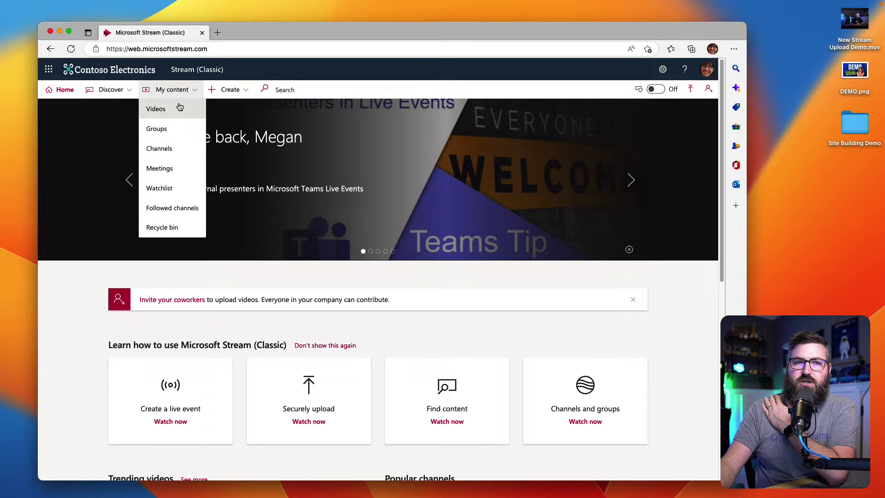
click(180, 96)
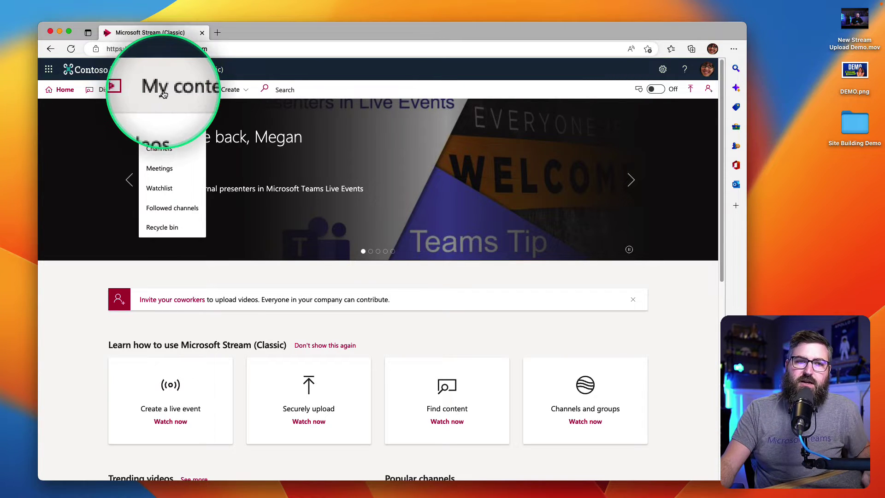
click(162, 132)
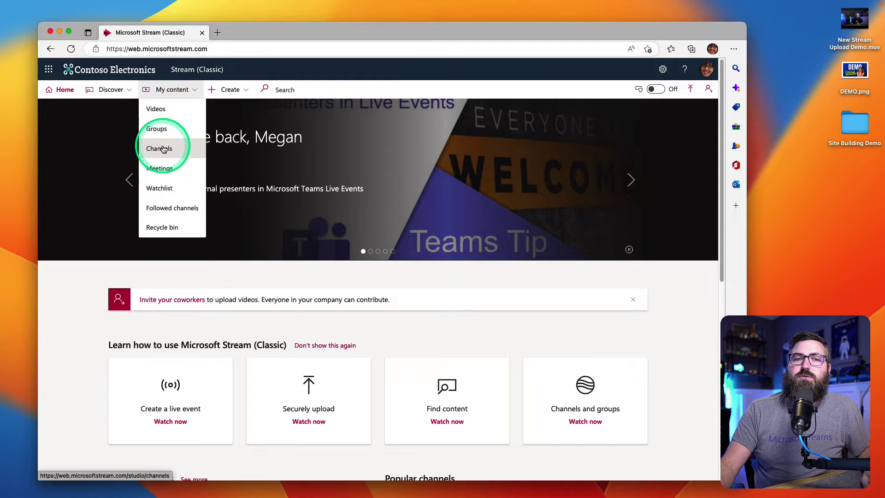
click(164, 151)
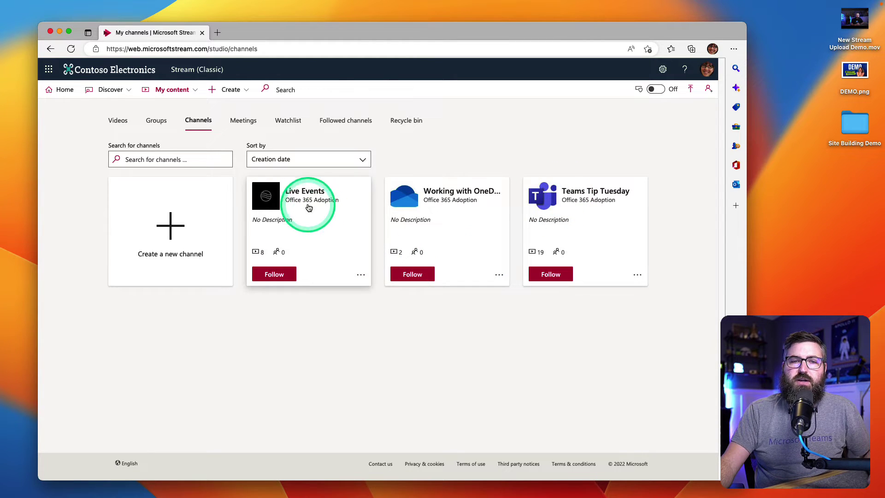
- Open the Teams Tip Tuesday channel and look through its list of videos
click(594, 208)
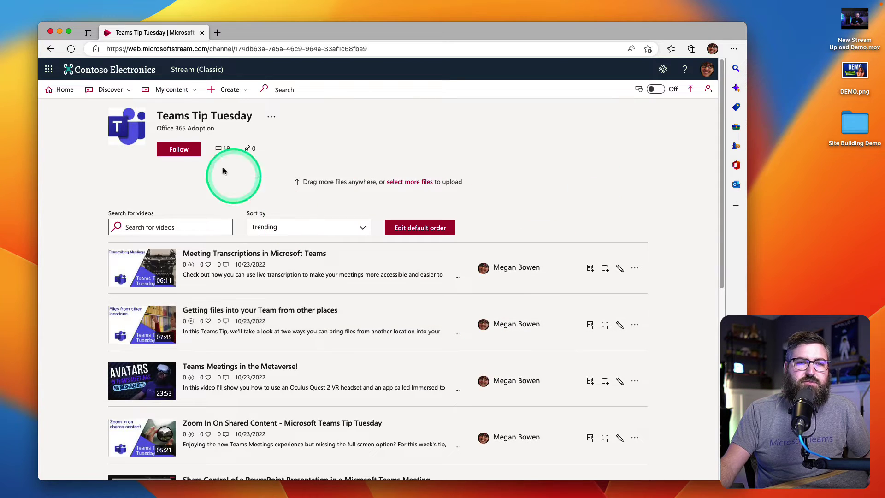
scroll(362, 320, down, 3)
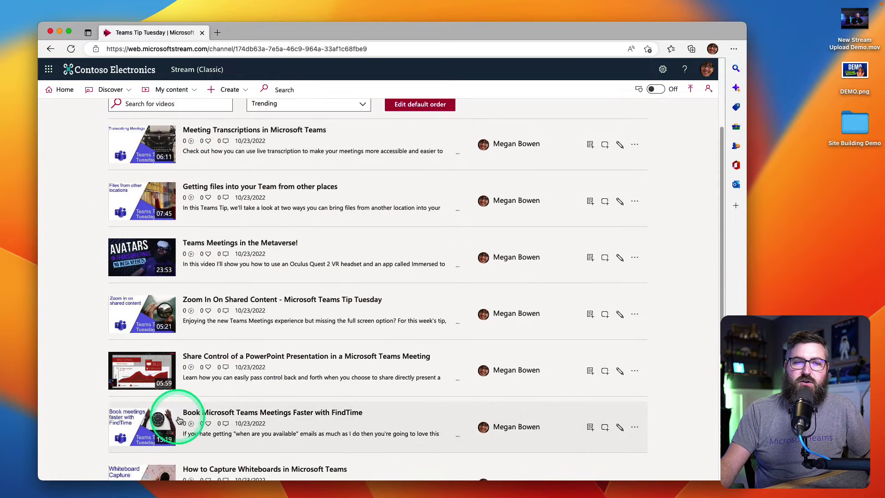
scroll(197, 416, down, 5)
scroll(197, 415, up, 8)
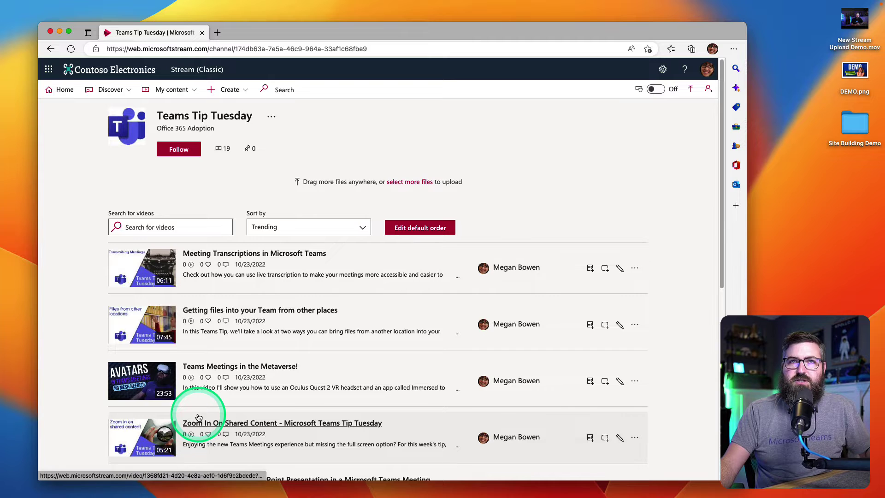
- Go to the parent group Office 365 Adoption and view the channels it contains
click(193, 133)
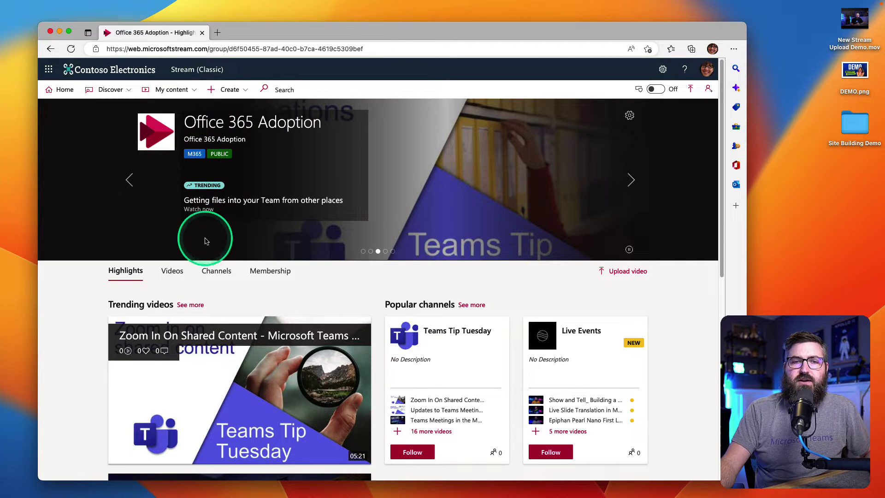
click(211, 271)
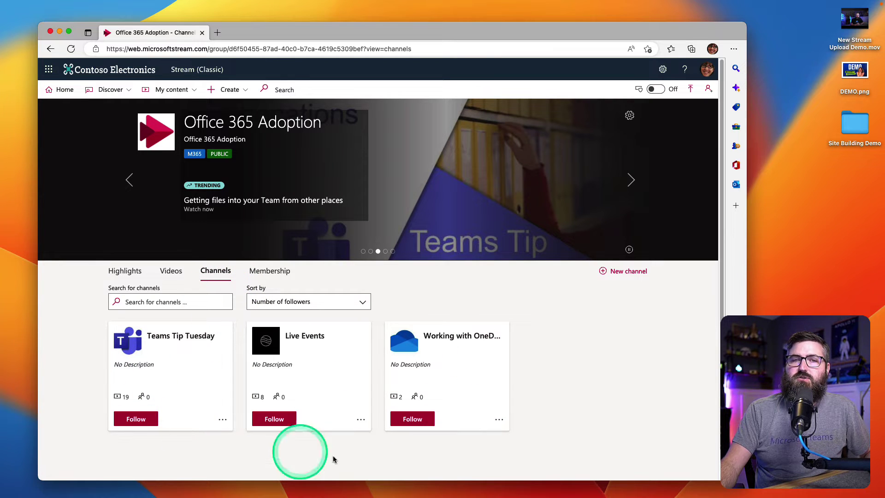
click(214, 192)
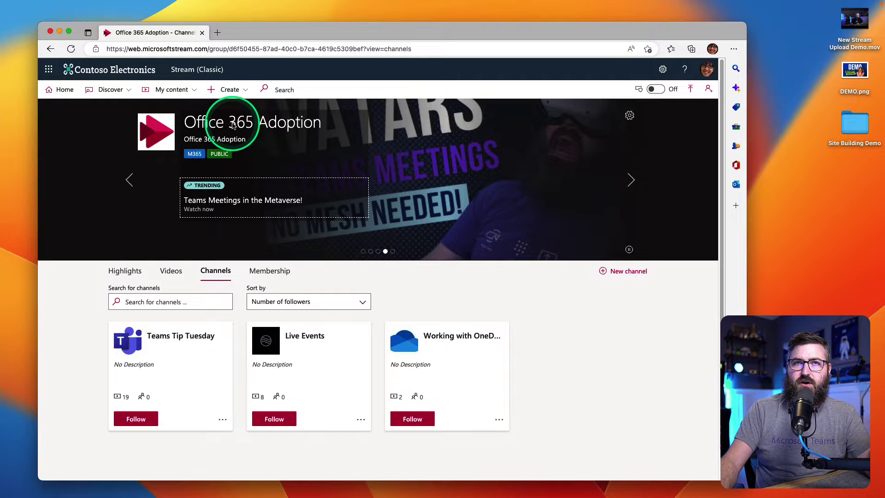
- Open the Microsoft 365 home page at office.com in a new browser tab and show its app launcher
click(218, 33)
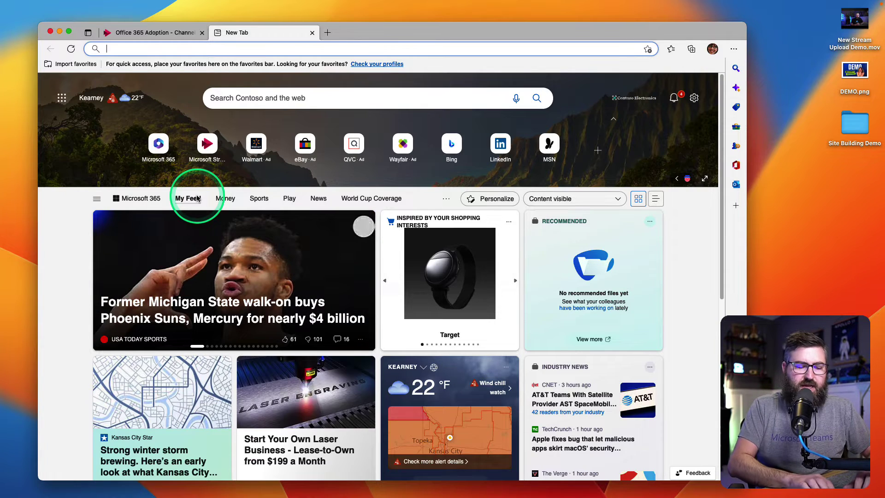
text(o)
key(Return)
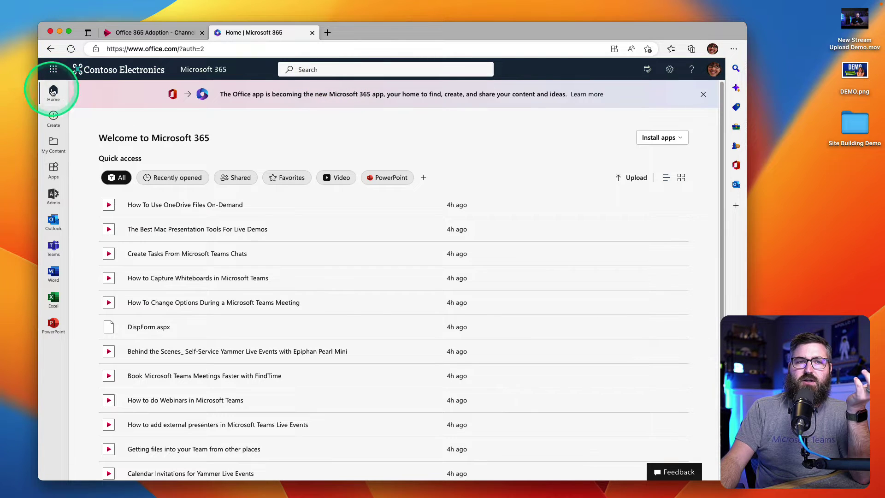
click(53, 70)
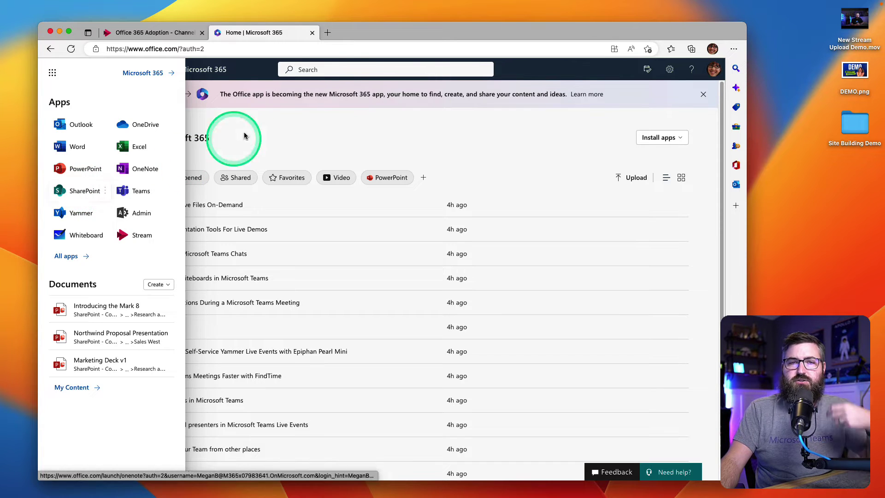
- Search Microsoft 365 for "Office 365 Adoption", limit the results to sites, and open the matching SharePoint site
click(337, 69)
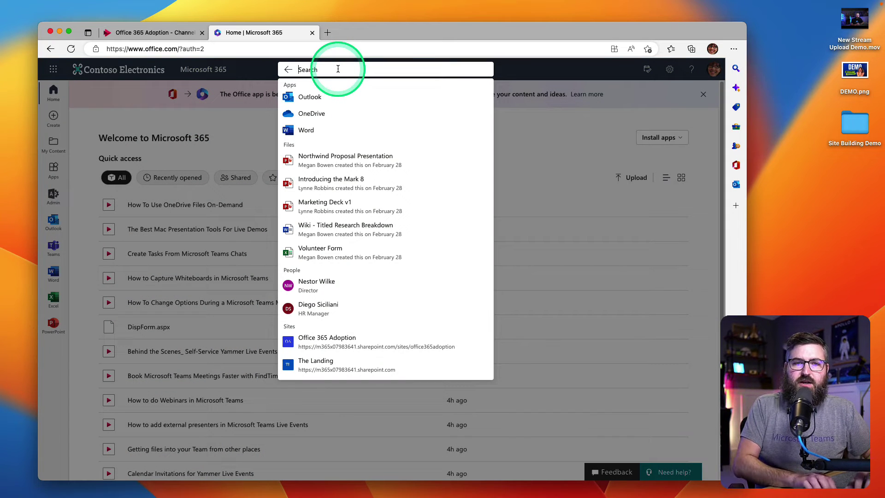
text(Office 365 Adoption)
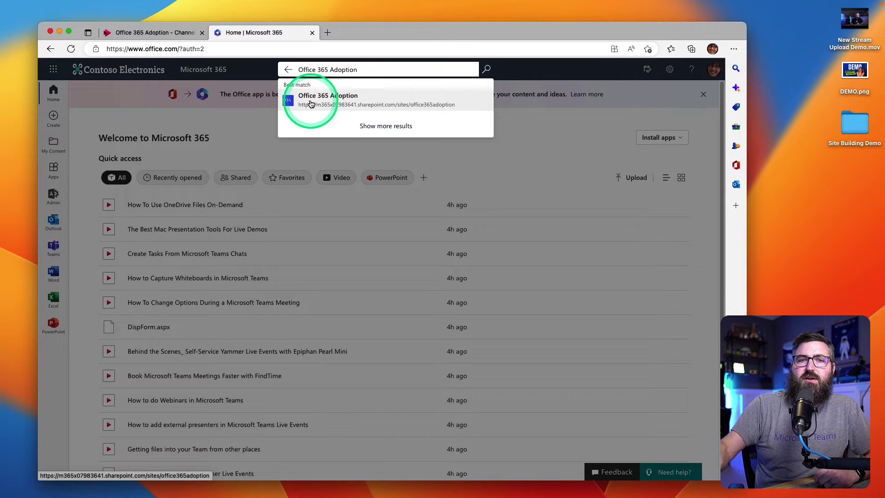
click(389, 130)
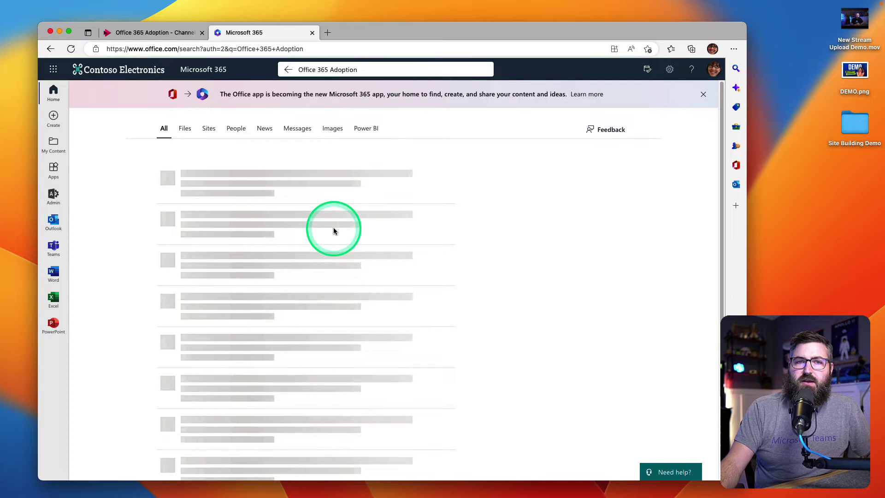
click(211, 134)
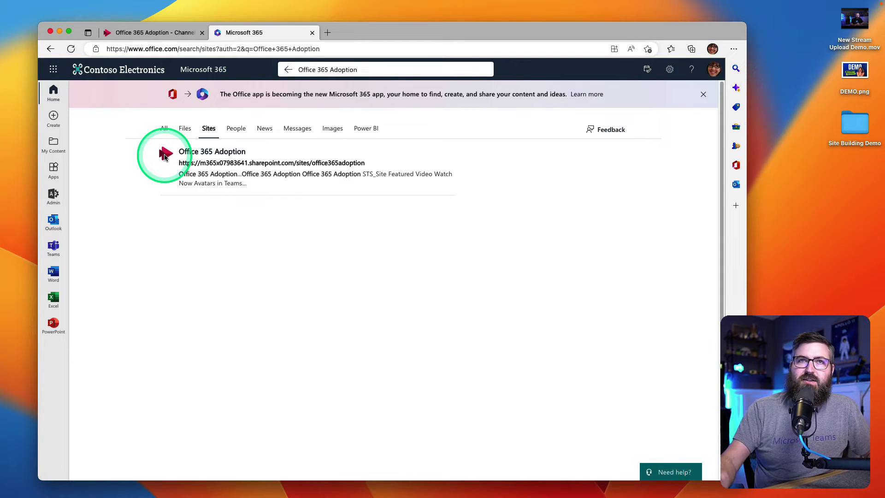
click(189, 154)
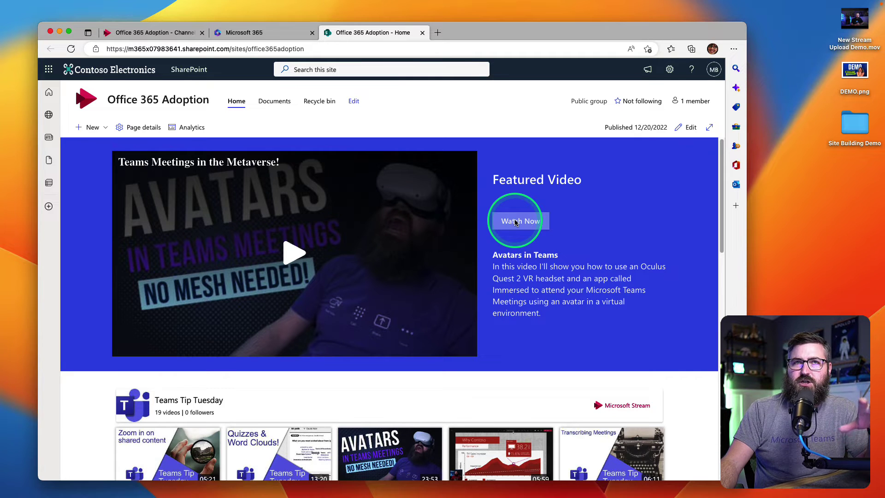
- Examine the SharePoint site's home page, including the featured video and the embedded Stream channels
scroll(507, 276, down, 5)
click(404, 418)
scroll(310, 326, up, 5)
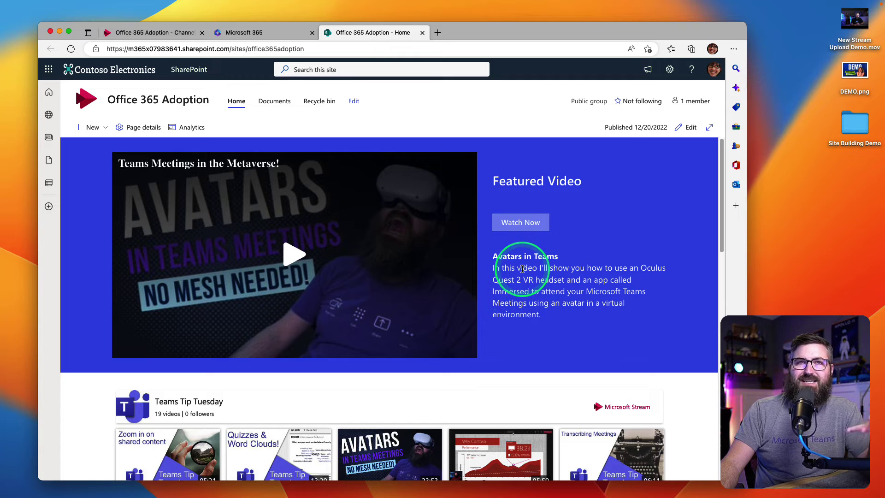
scroll(521, 268, down, 5)
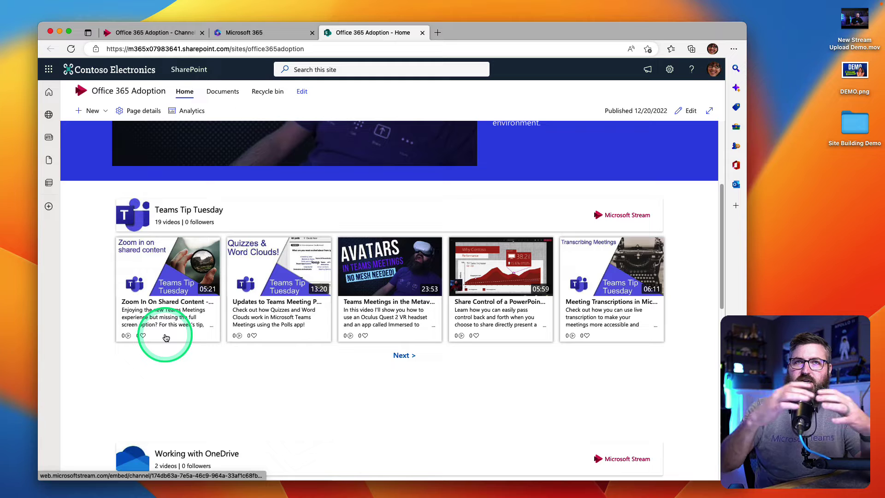
scroll(167, 337, down, 5)
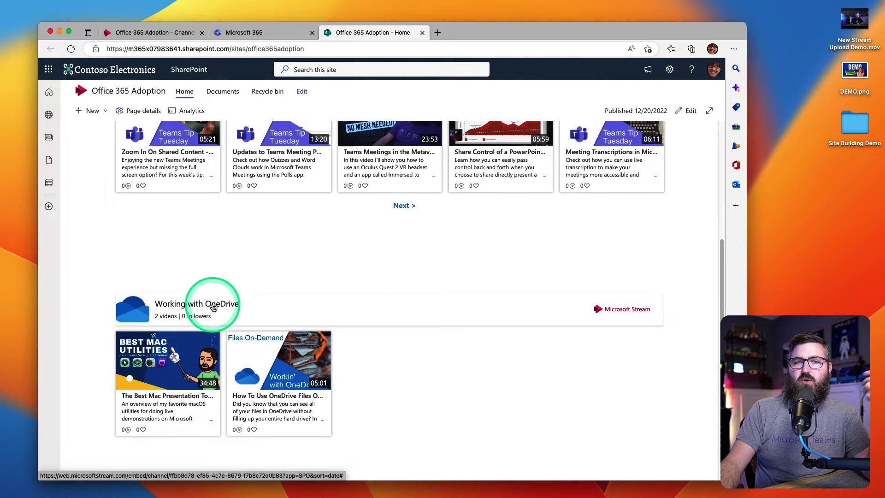
- Return to Stream (Classic), open the Working with OneDrive channel and show the download option for the How To Use OneDrive Files On-Demand video
click(116, 32)
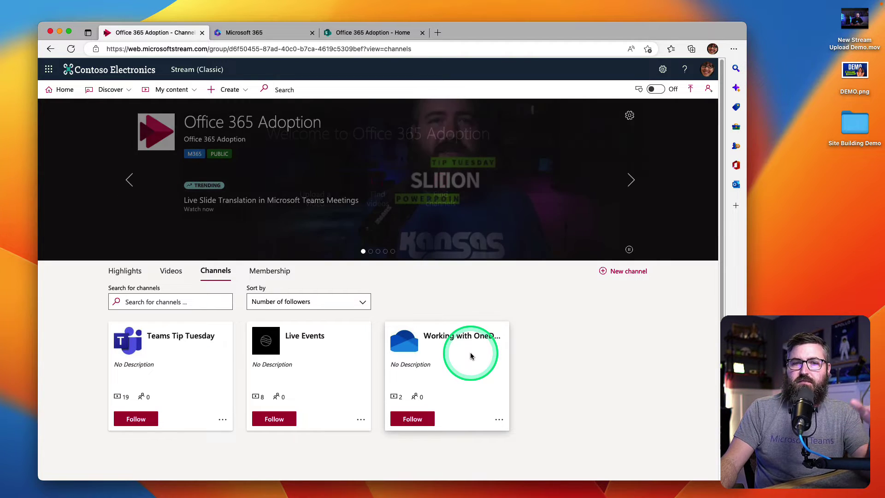
click(453, 339)
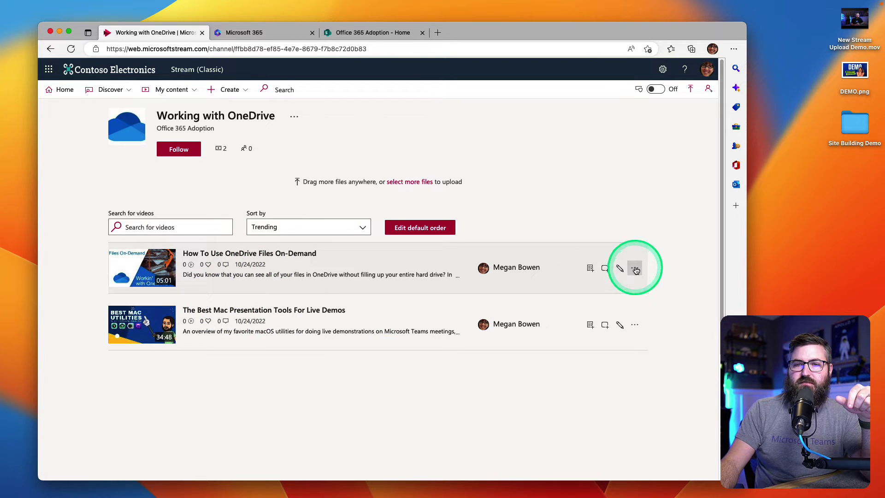
click(635, 269)
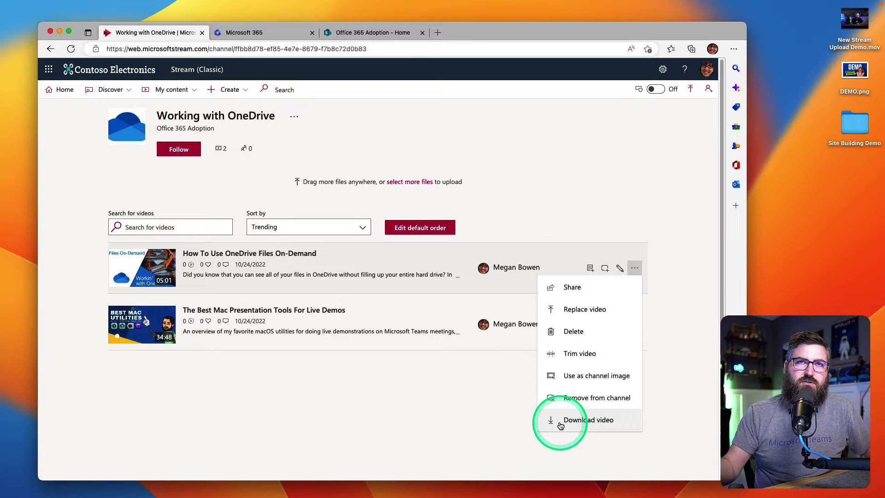
- Switch back to the SharePoint site and inspect the Live Events, Teams Tip Tuesday and Working with OneDrive folders inside the desktop's Site Building Demo folder
click(373, 32)
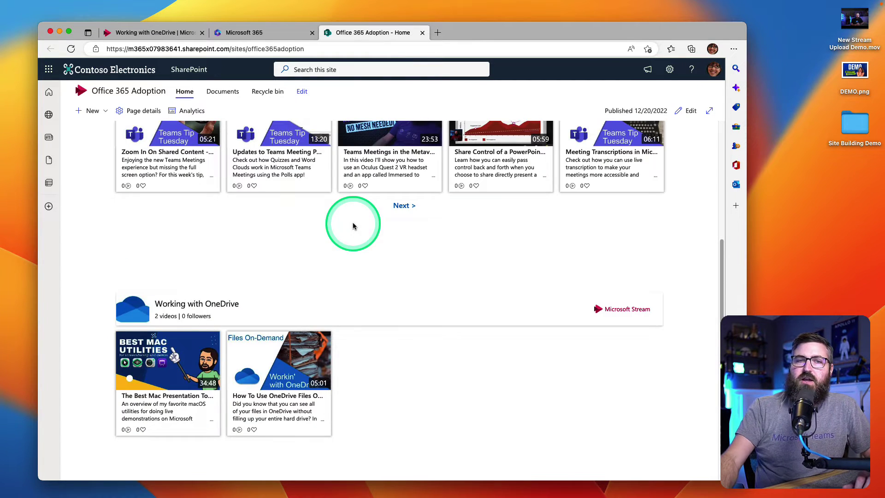
scroll(350, 223, up, 10)
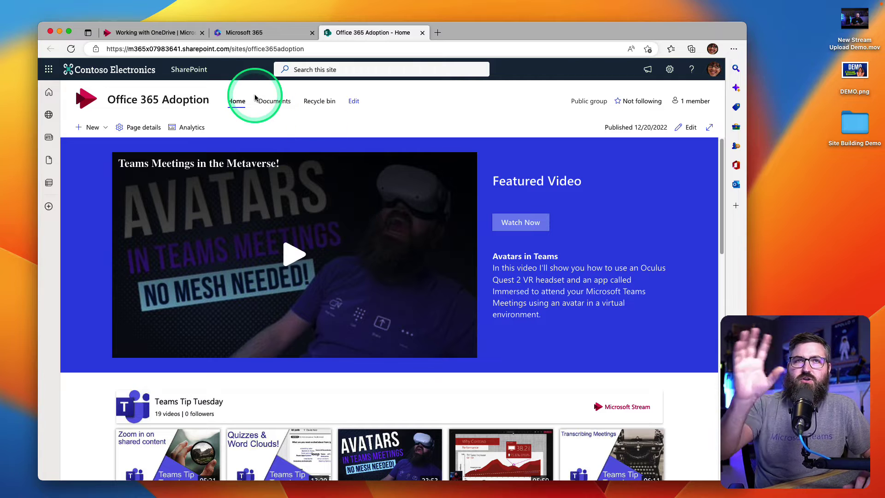
double_click(870, 121)
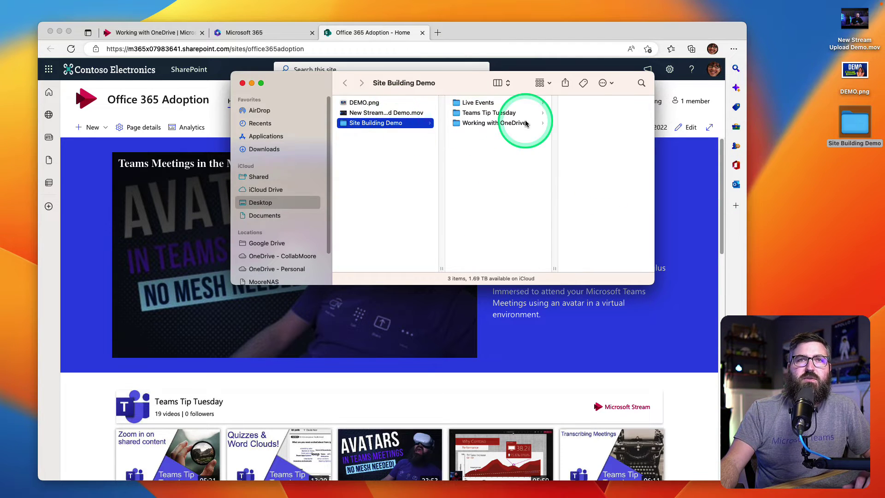
click(483, 106)
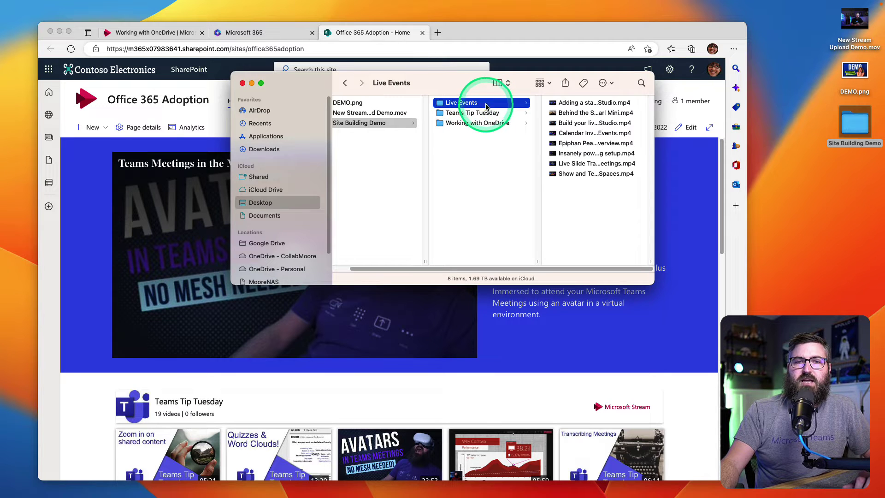
click(468, 113)
click(469, 125)
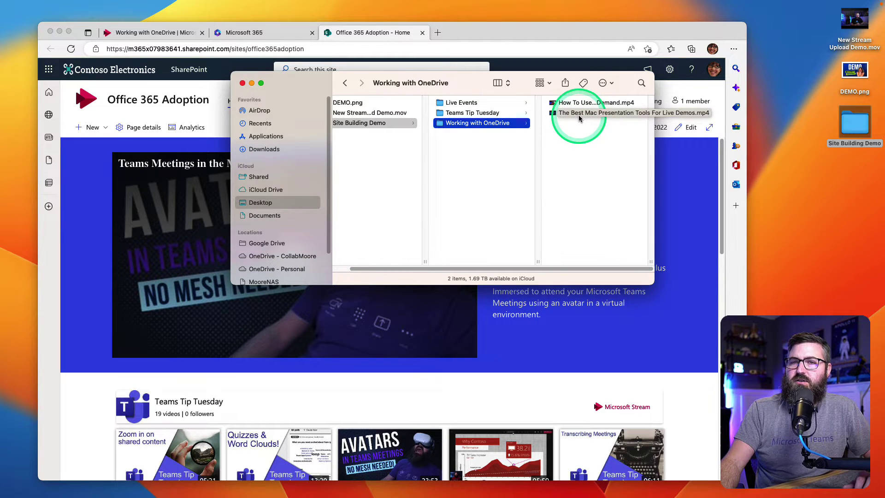
- Upload the Live Events, Teams Tip Tuesday and Working with OneDrive folders to the site's Documents library and check the upload progress
drag(465, 91, 687, 263)
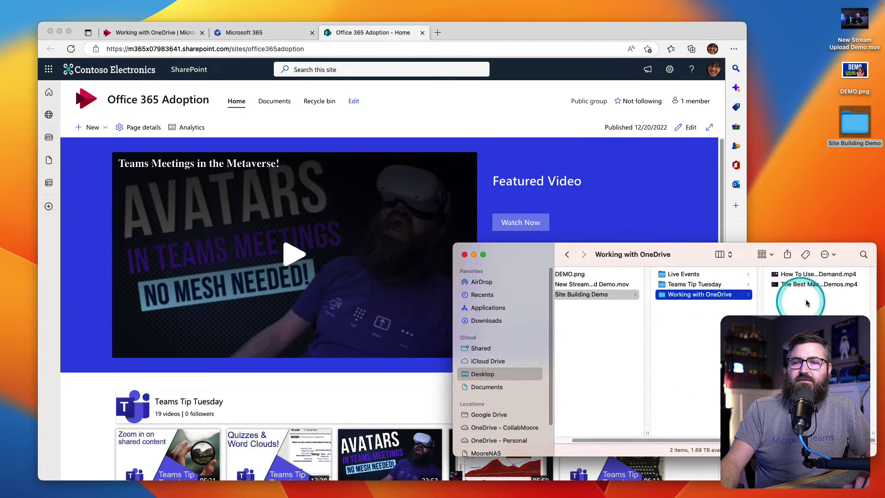
click(427, 42)
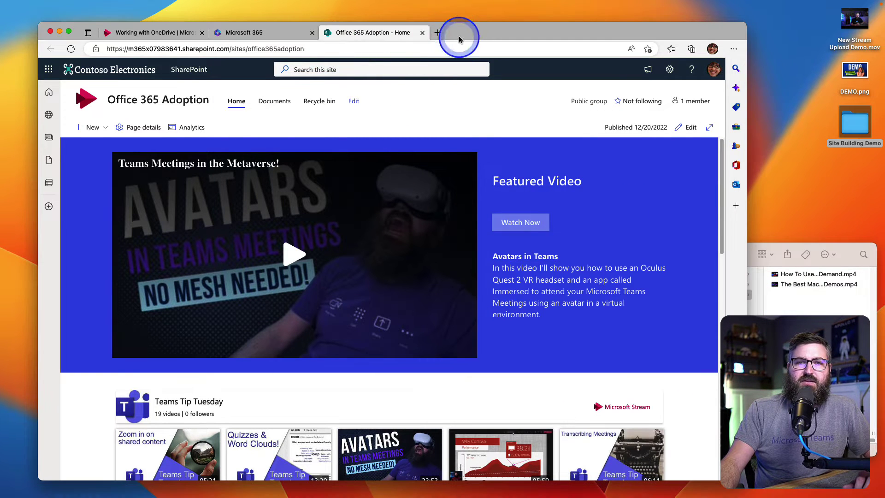
click(274, 103)
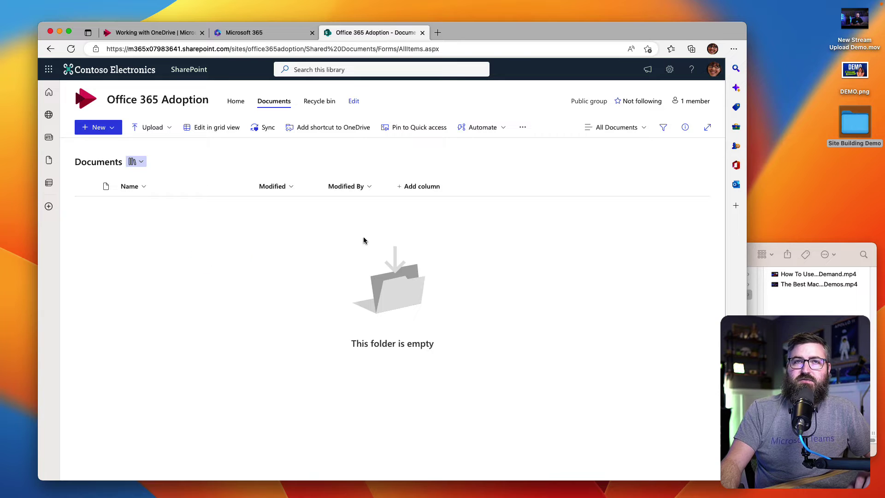
click(760, 267)
drag(720, 316, 152, 248)
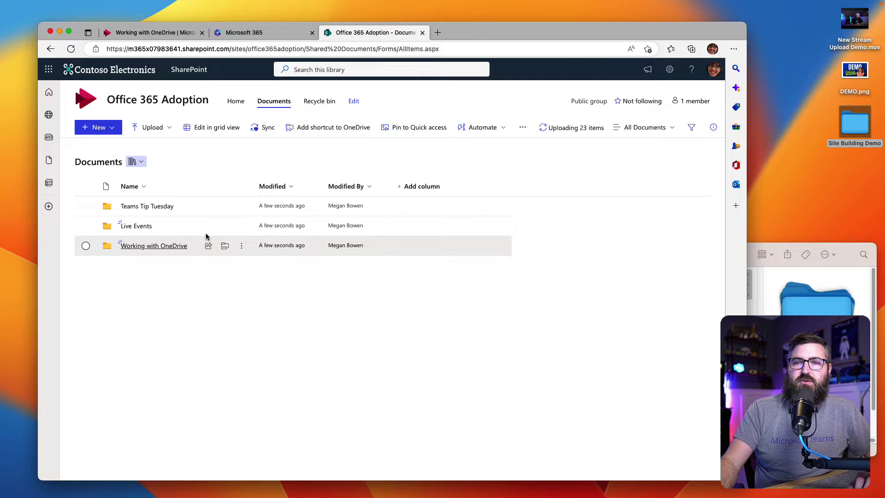
click(557, 131)
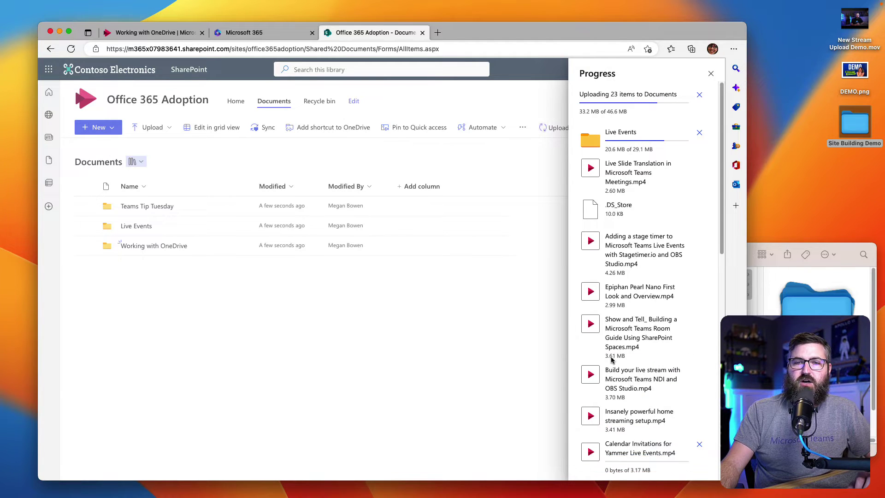
click(314, 337)
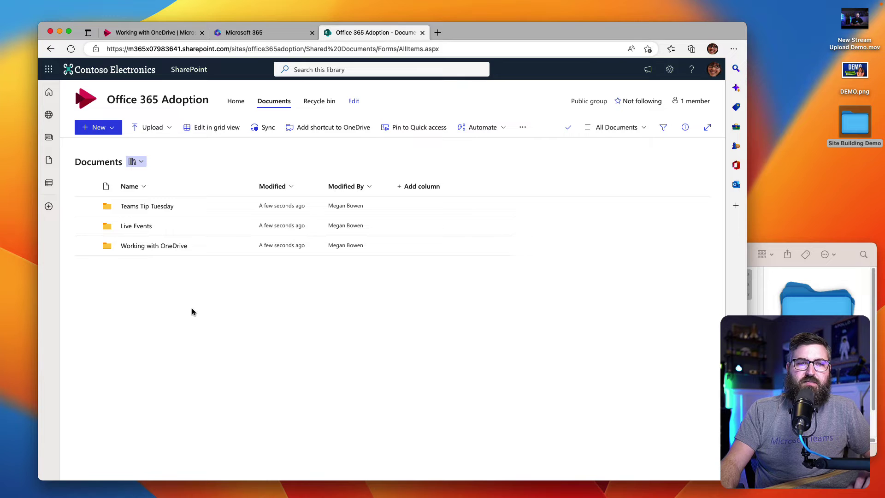
- Delete the .DS_Store file from the library's Teams Tip Tuesday folder
click(157, 206)
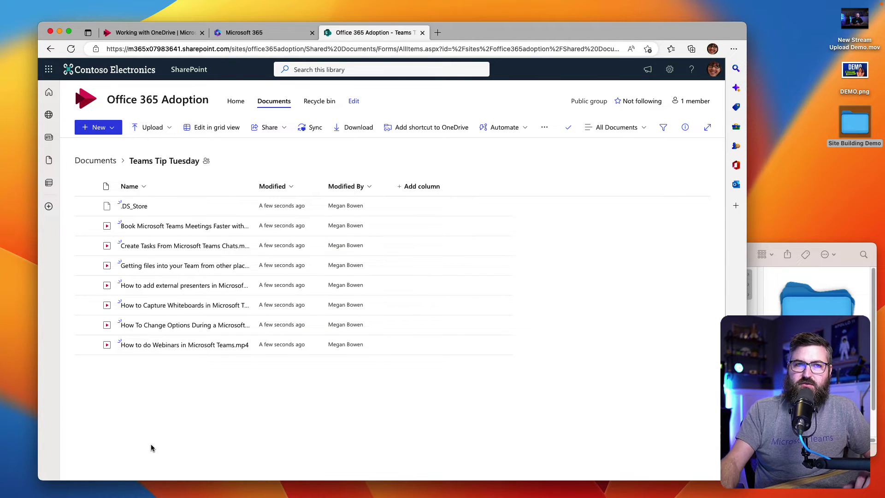
mouse_move(133, 211)
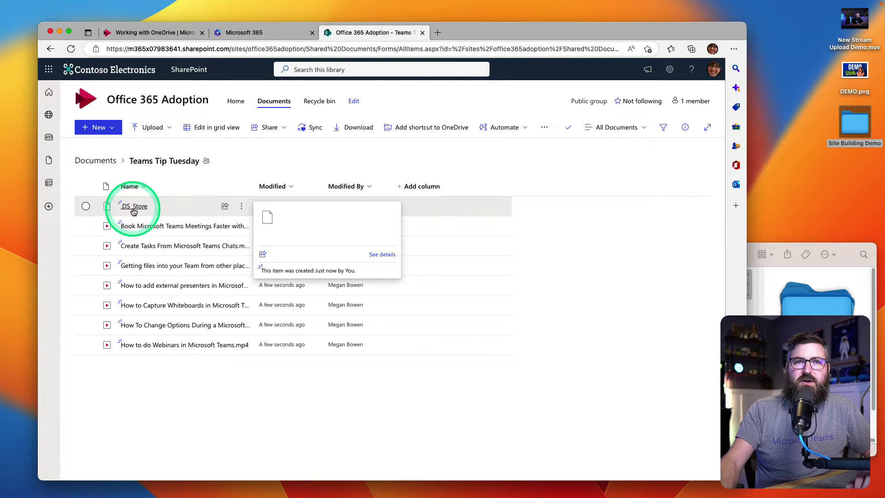
click(247, 209)
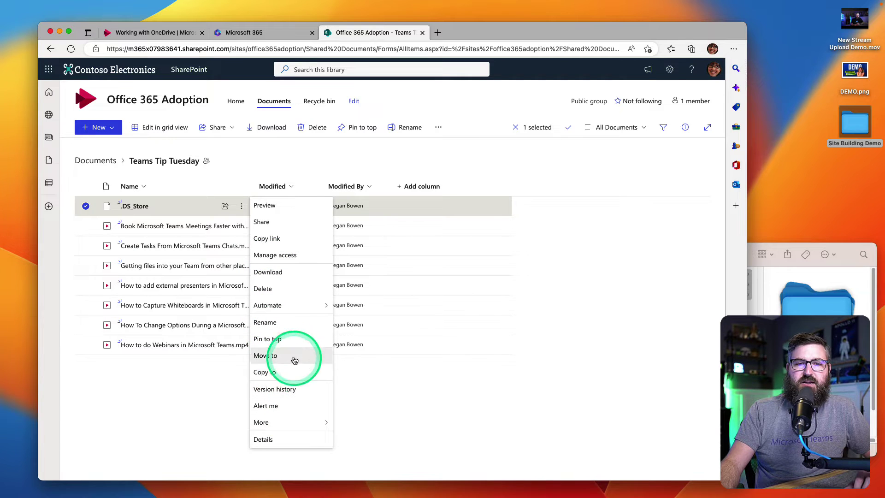
click(288, 289)
click(404, 306)
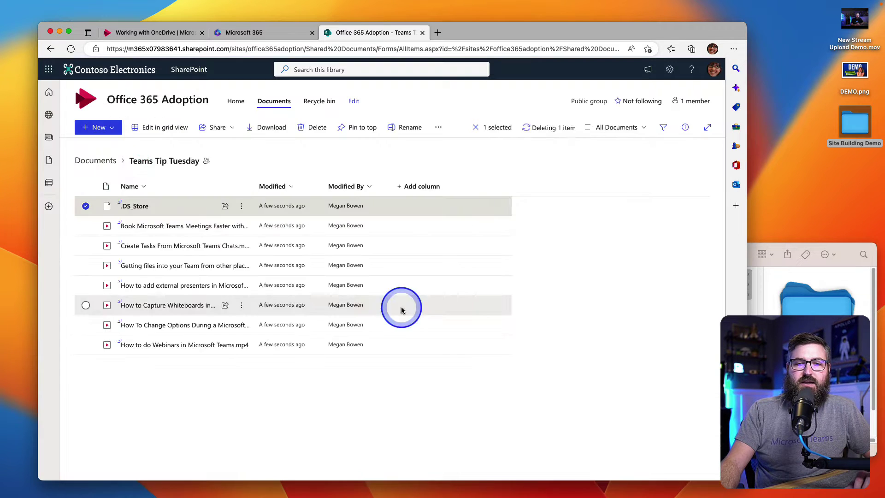
- Go back to the Documents library and delete the .DS_Store file from the Live Events folder
click(96, 161)
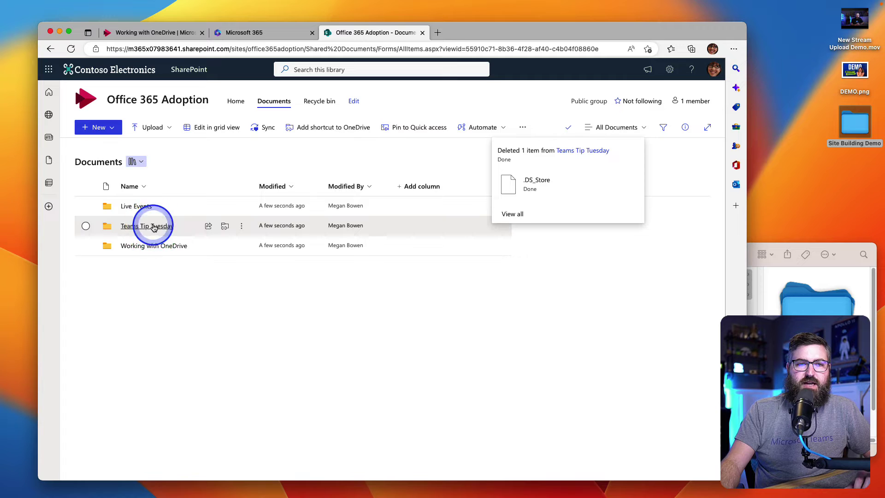
click(136, 227)
click(105, 161)
click(138, 203)
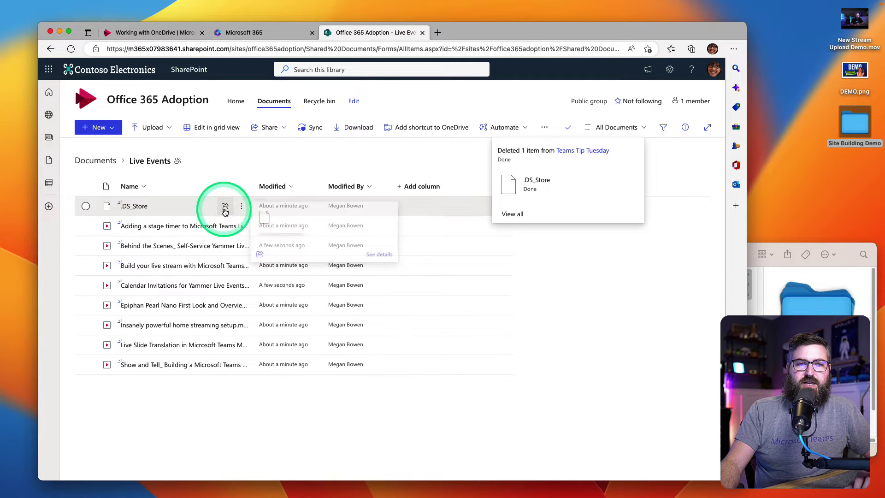
click(241, 206)
click(273, 291)
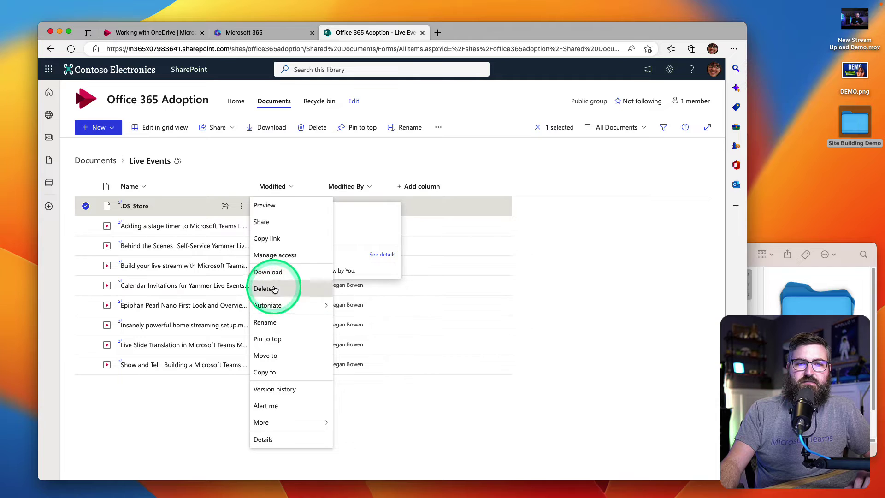
click(407, 304)
- Return to the Documents library and delete the .DS_Store file from the Working with OneDrive folder
click(93, 161)
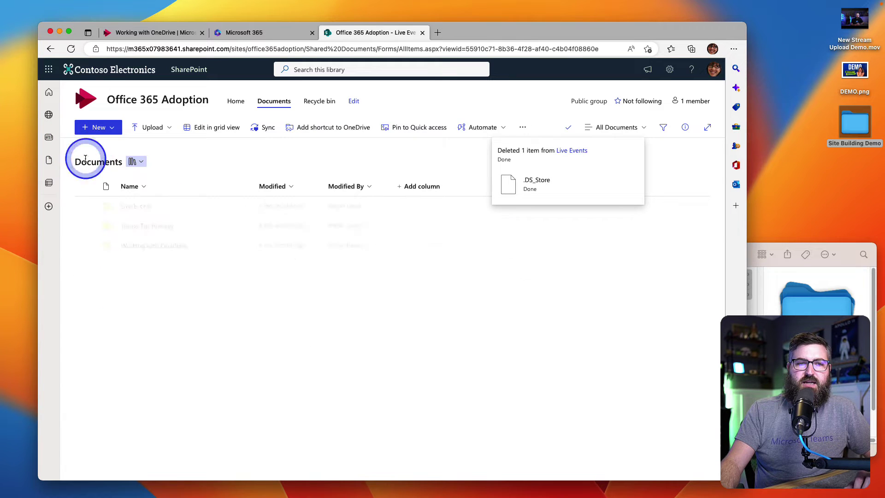
click(134, 246)
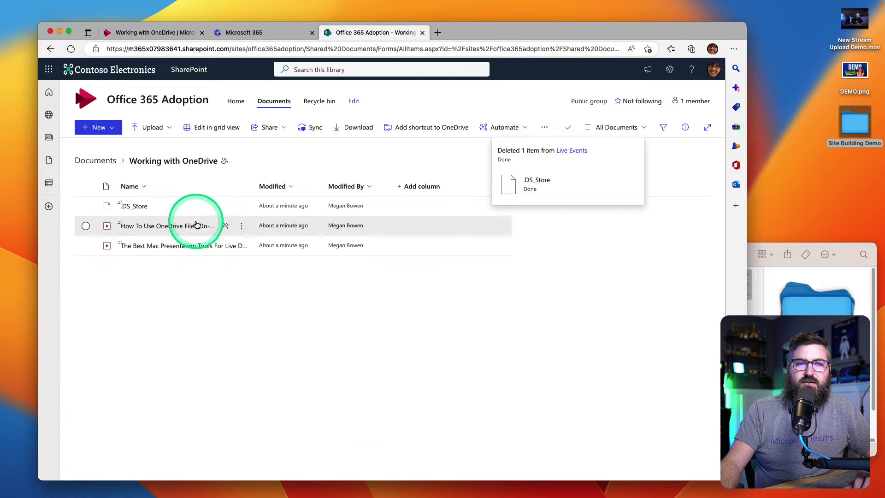
click(241, 206)
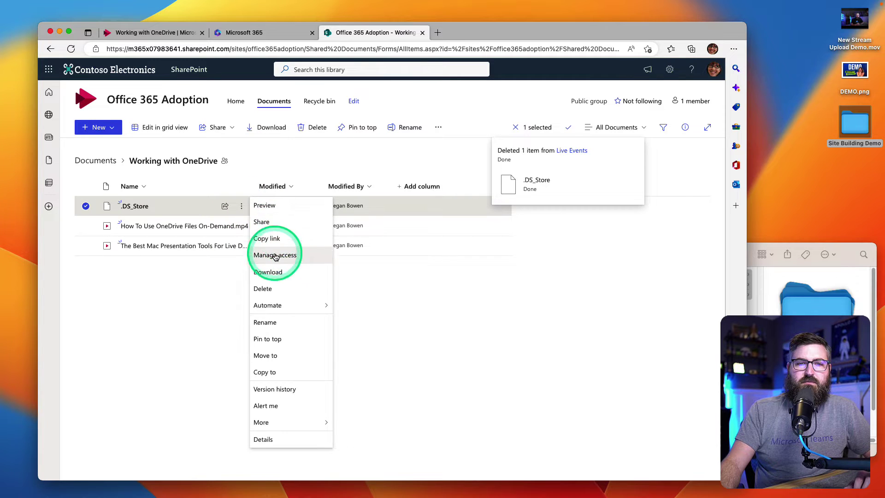
click(277, 289)
click(411, 307)
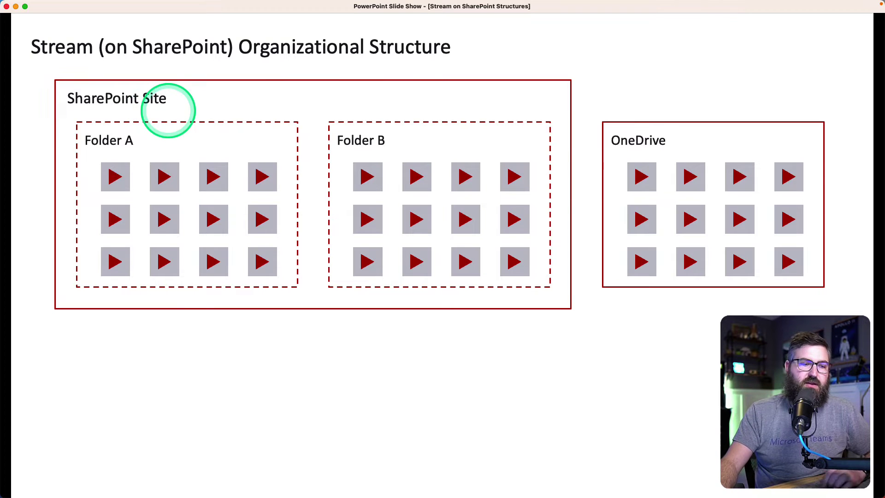
- Switch from the PowerPoint slide show back to the browser and review the videos in the Working with OneDrive and Teams Tip Tuesday folders
key(super+Tab)
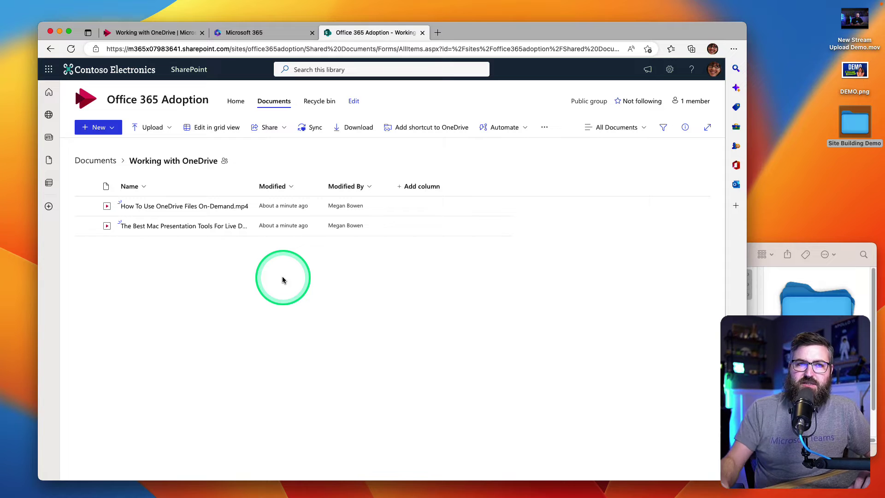
mouse_move(192, 225)
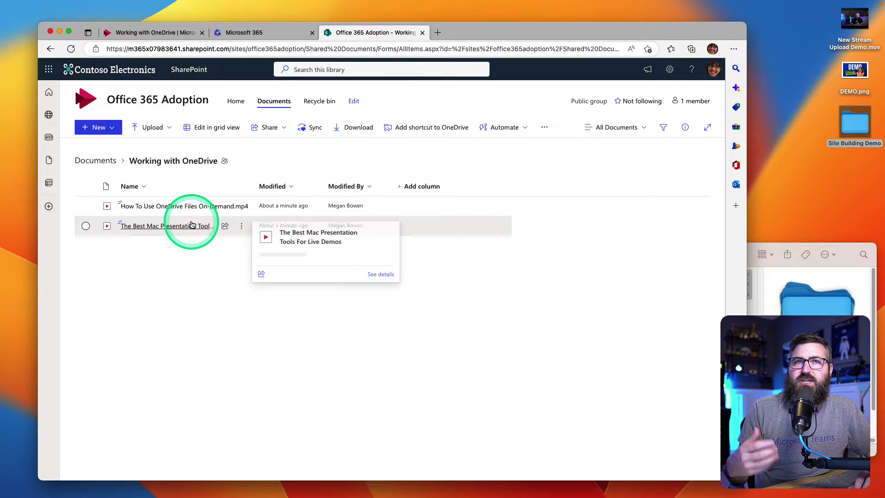
mouse_move(225, 229)
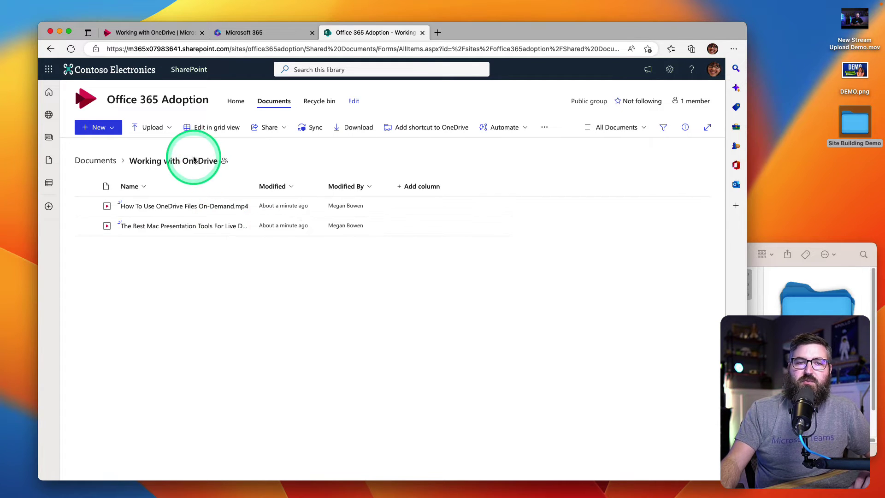
click(111, 161)
click(142, 225)
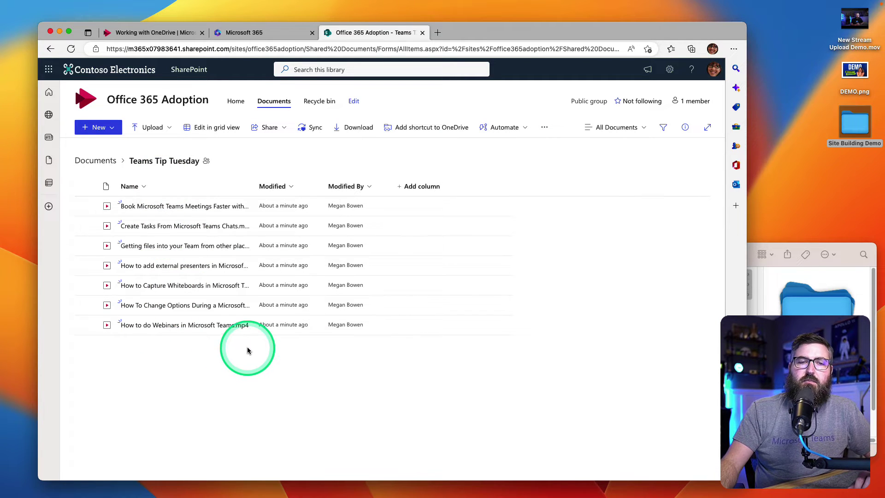
mouse_move(175, 328)
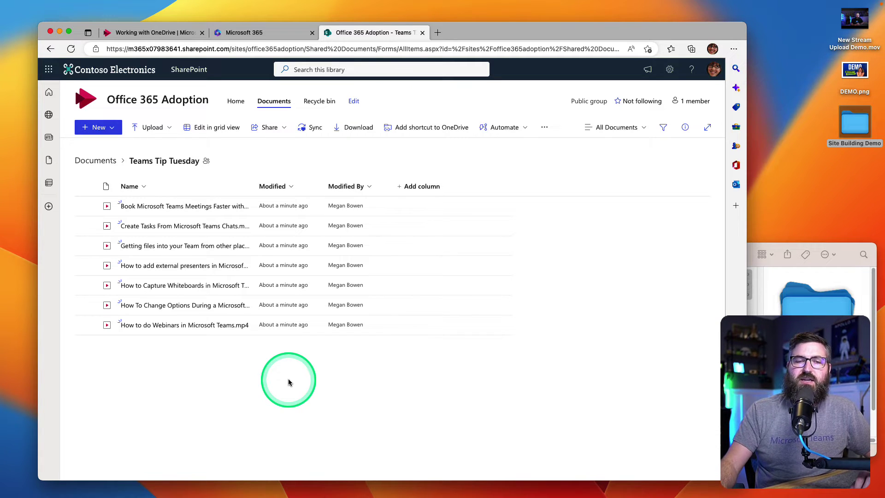
- Put the site's home page into edit mode and delete the Stream web part showing the Teams Tip Tuesday channel
click(235, 102)
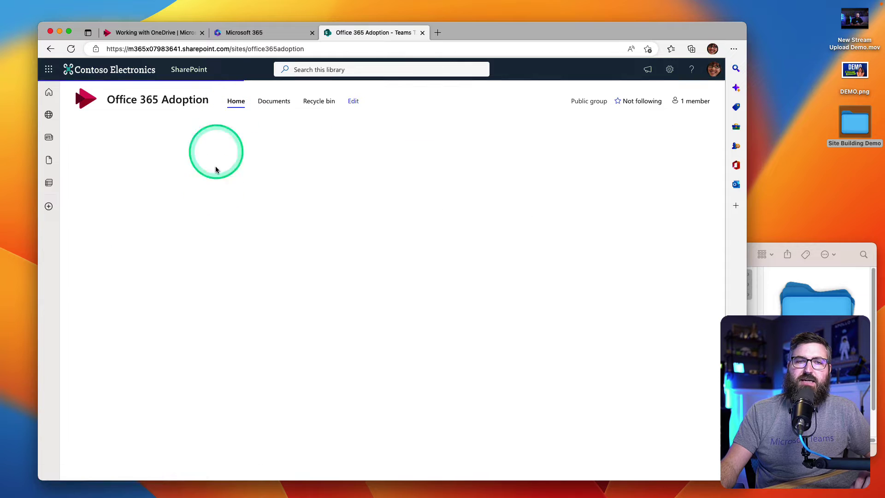
scroll(571, 356, down, 4)
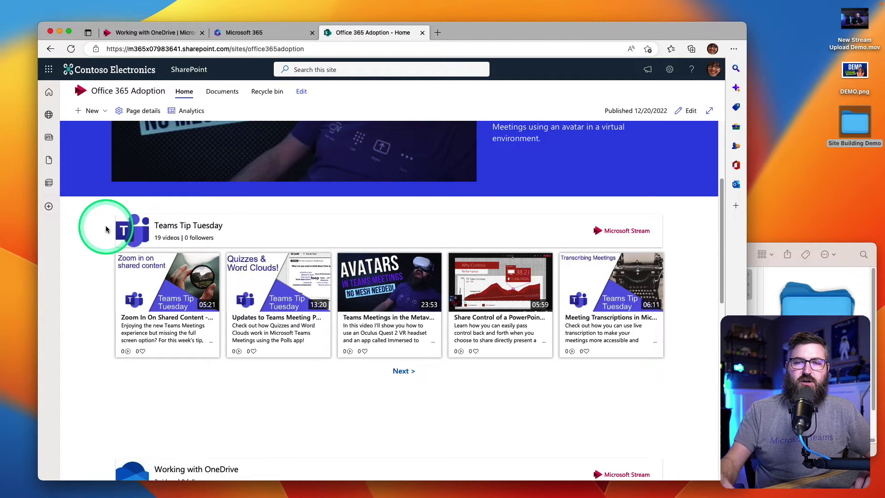
click(688, 116)
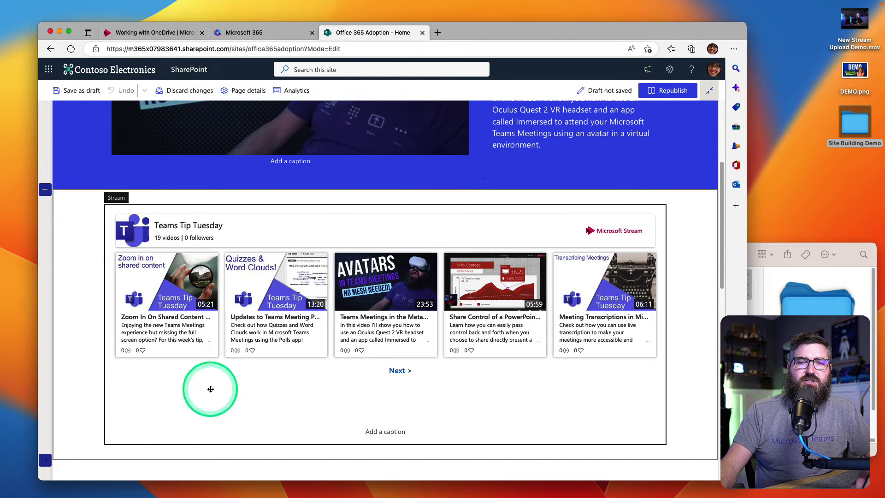
click(119, 203)
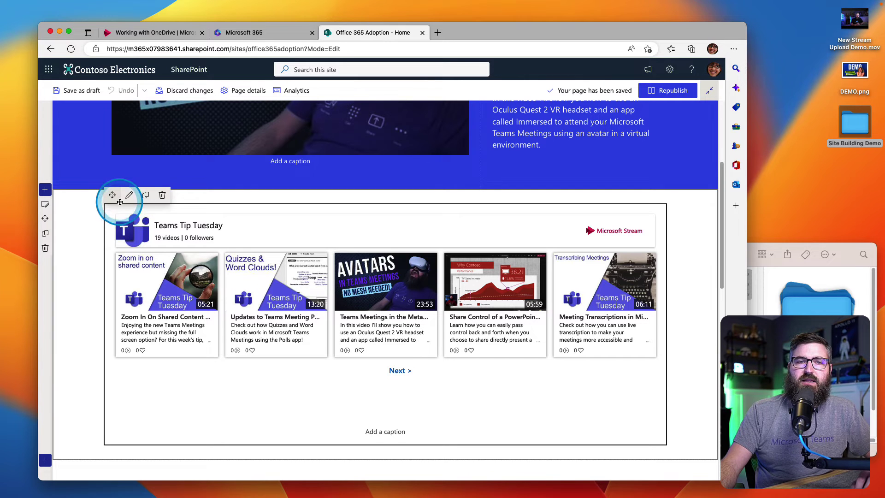
click(163, 197)
click(336, 214)
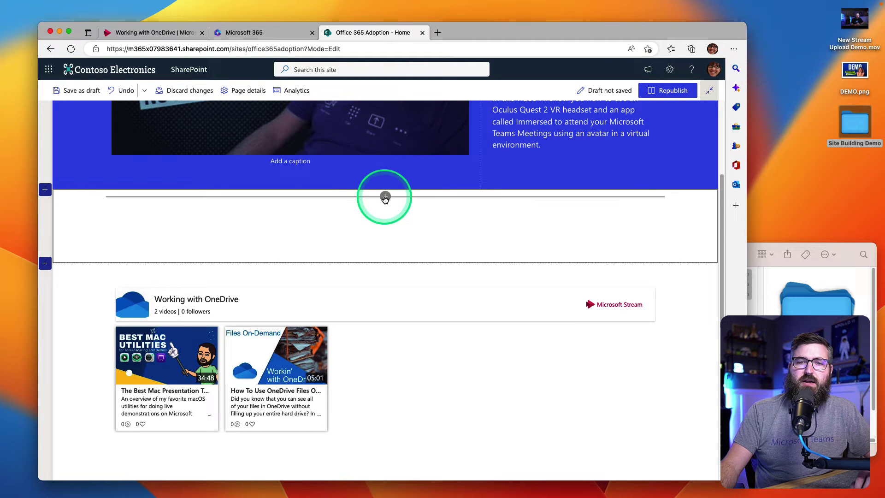
- Add a Highlighted content web part to the emptied section below the featured video and title it "Teams Tip Tuesday"
click(385, 197)
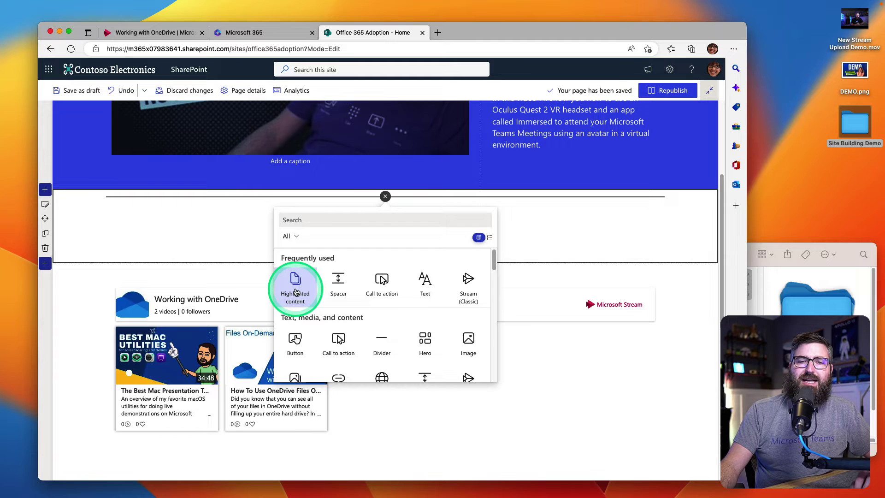
mouse_move(297, 293)
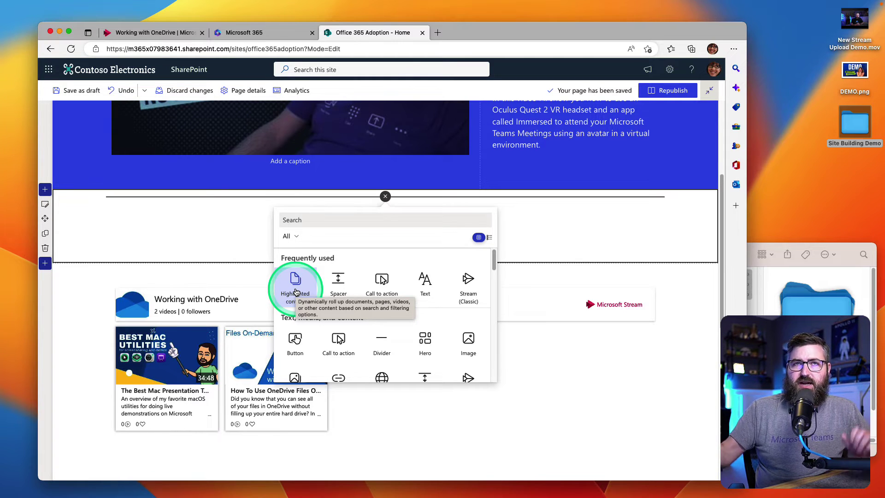
click(297, 293)
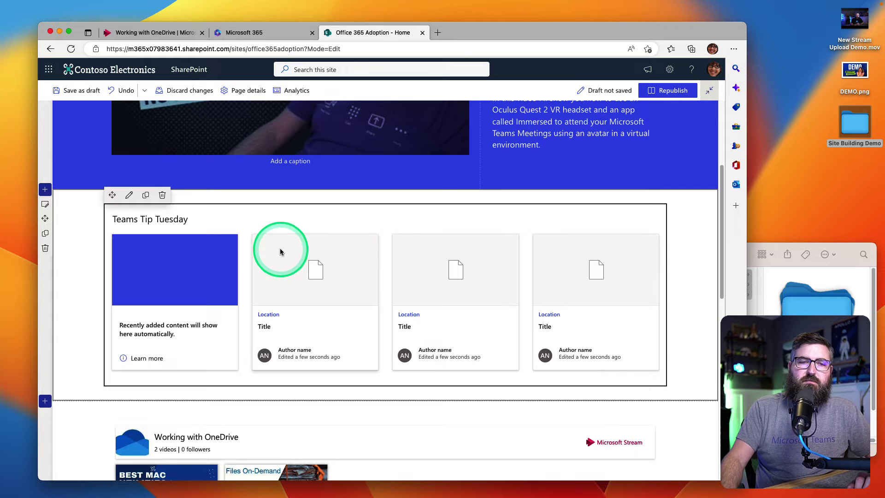
- Edit the Teams Tip Tuesday web part, choosing Videos as the content type and then setting the source to a document library on this site
click(129, 198)
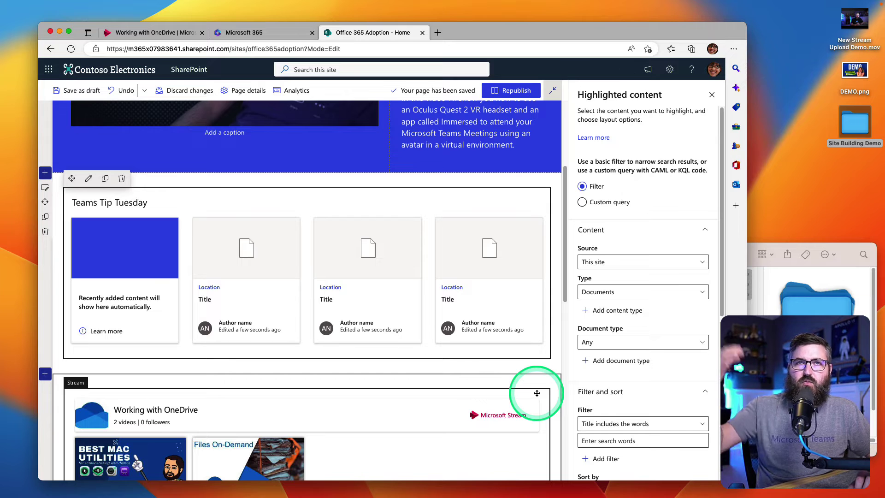
click(662, 287)
click(594, 213)
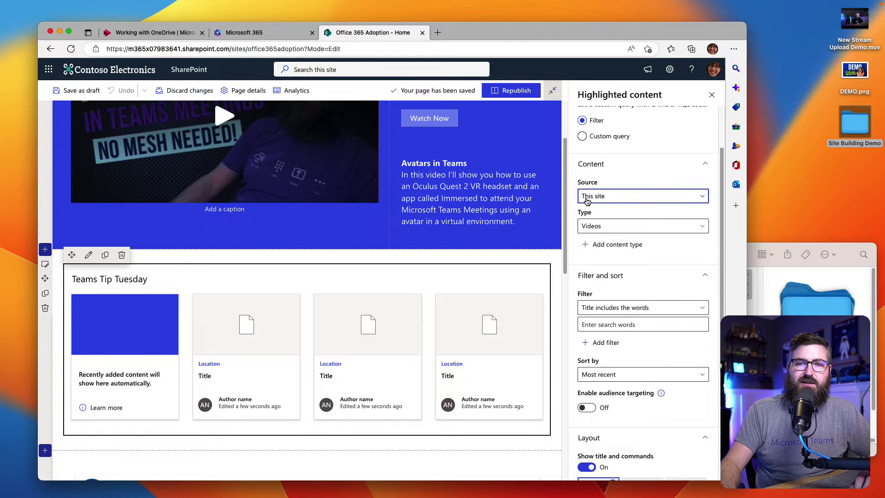
click(602, 227)
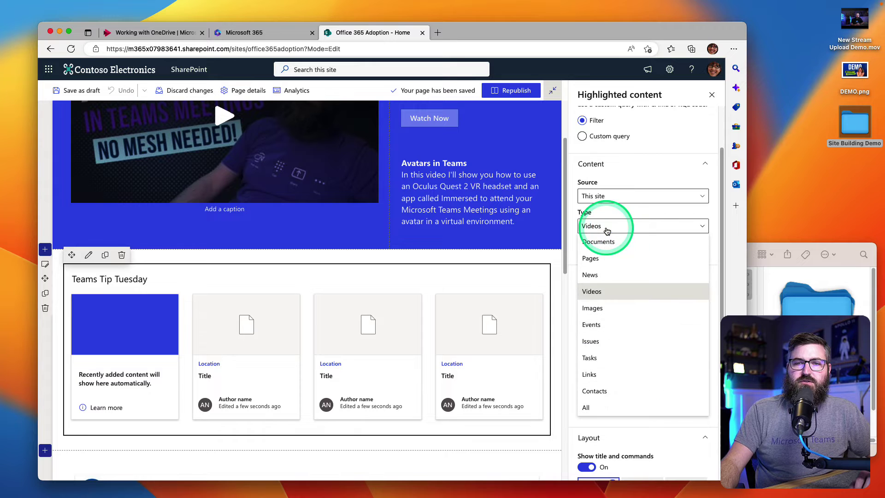
click(610, 197)
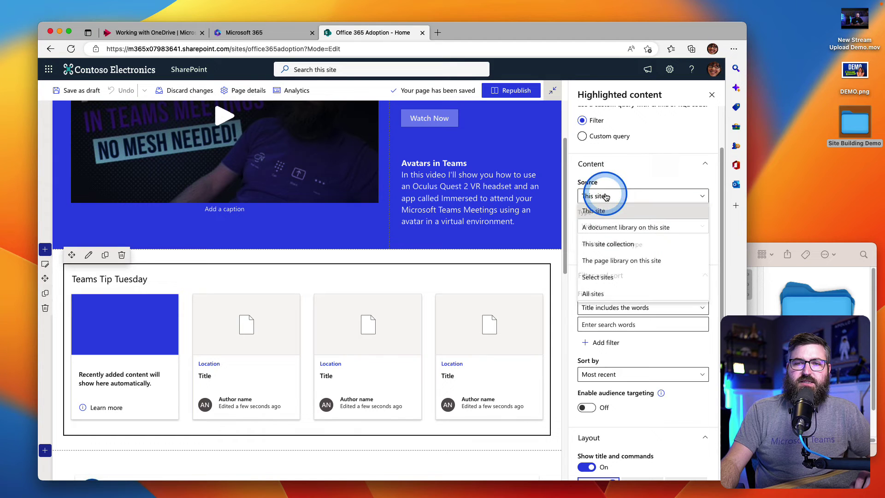
click(616, 230)
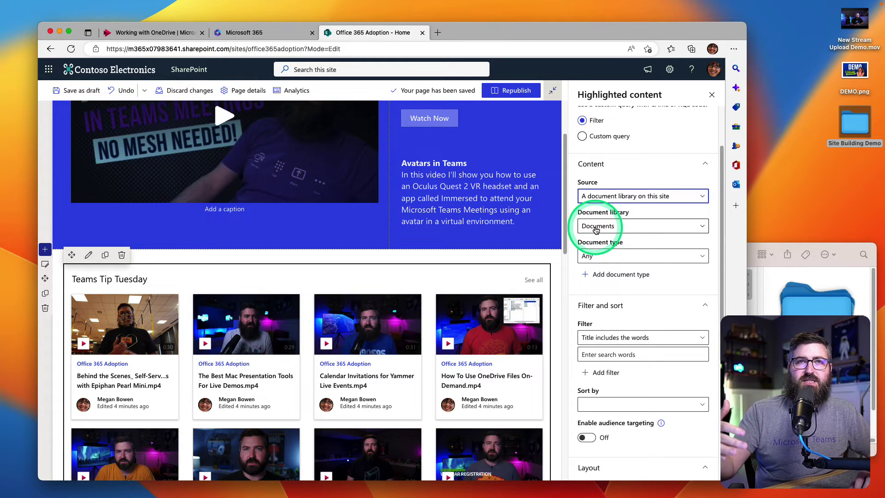
- Set the Teams Tip Tuesday web part's document type to Video, keeping the Documents library as its source
click(590, 261)
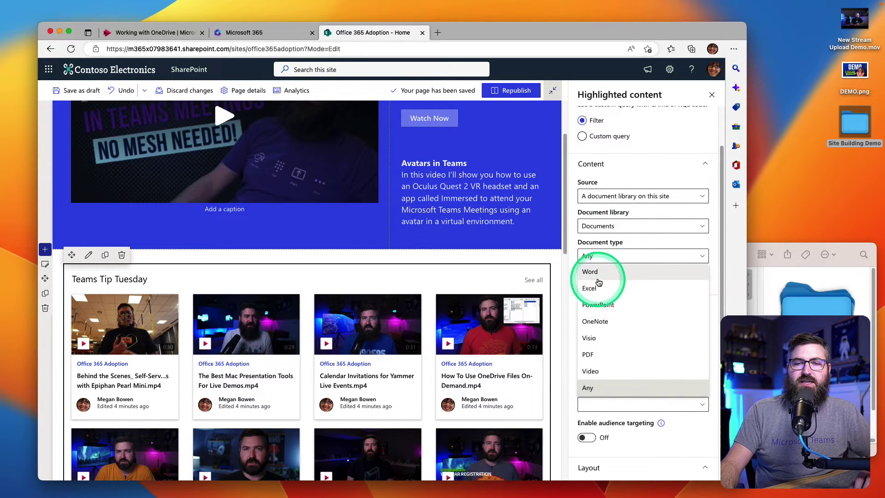
click(593, 375)
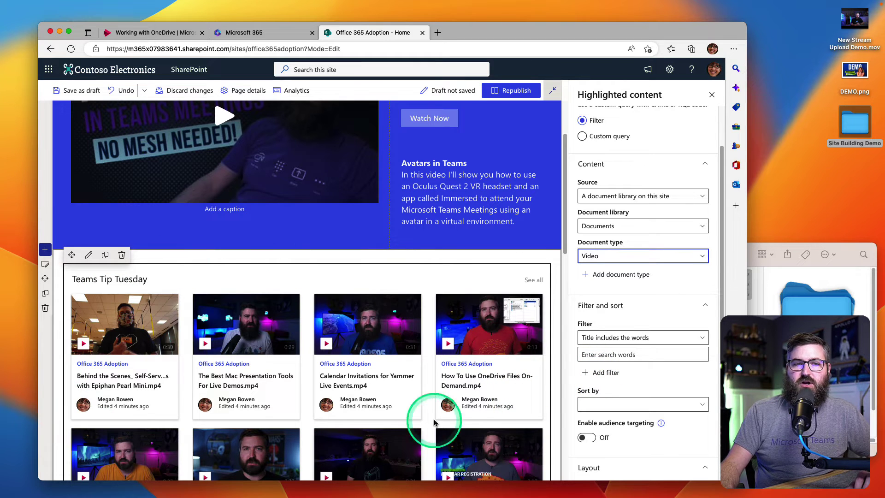
scroll(470, 361, down, 2)
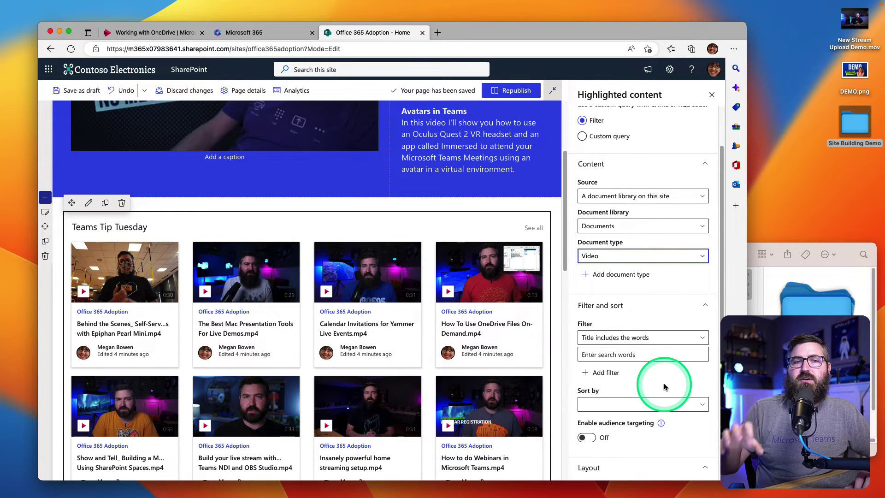
- Filter the Teams Tip Tuesday web part by column name, using the Path (Lookup) column
scroll(612, 365, down, 1)
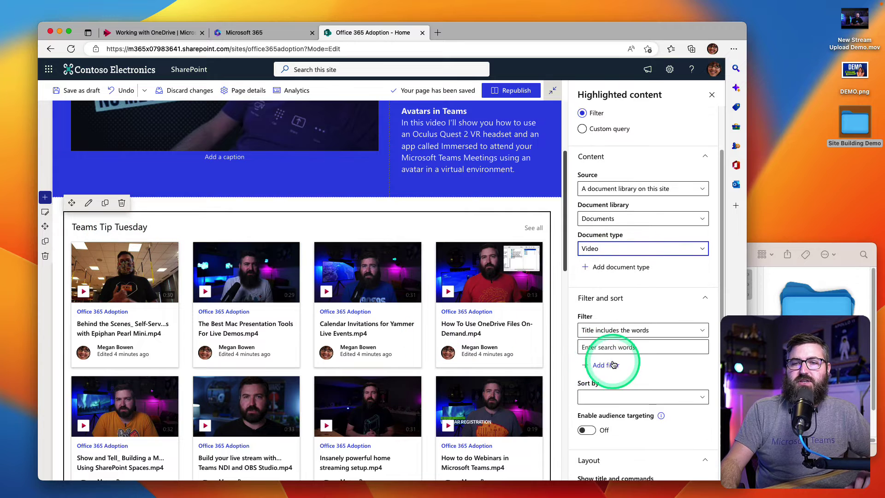
scroll(612, 365, down, 3)
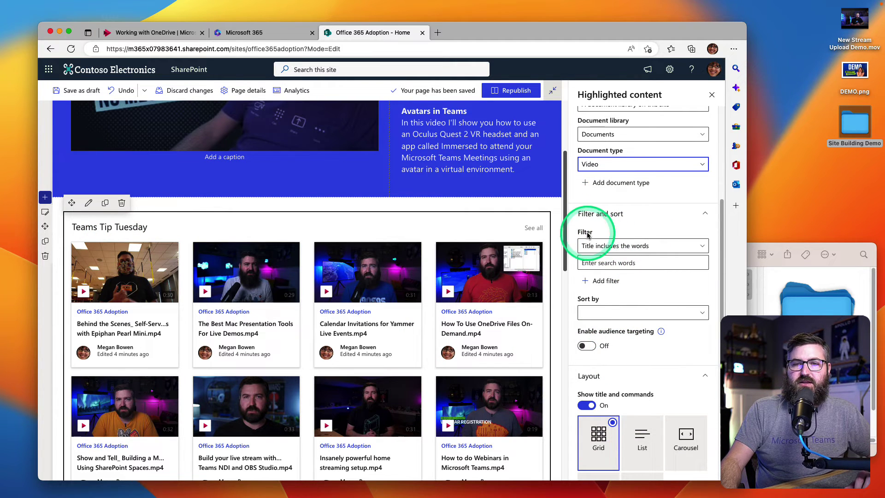
click(668, 247)
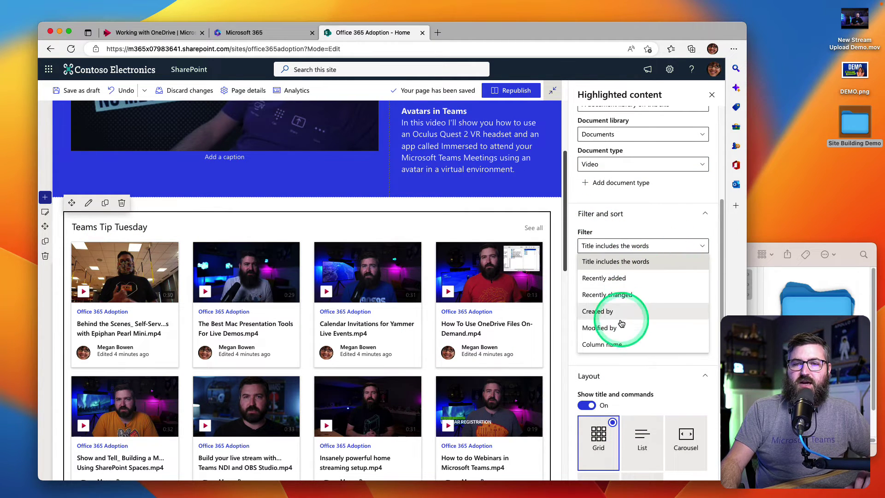
click(600, 345)
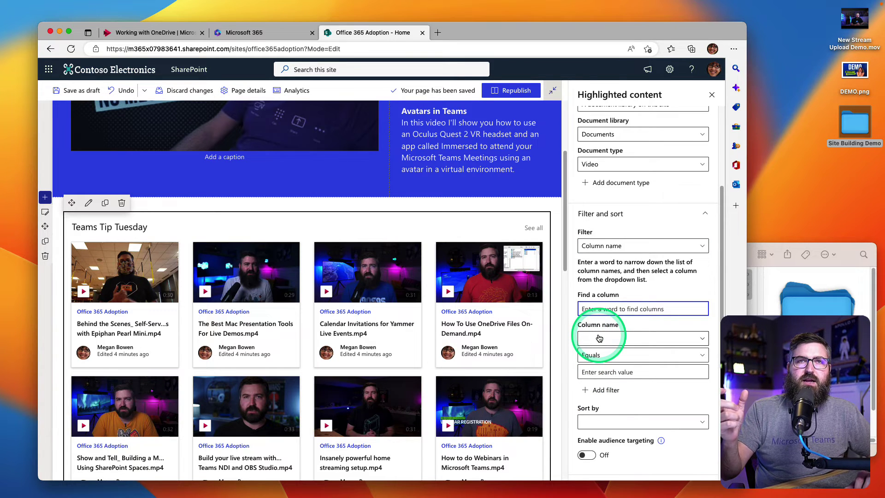
click(600, 339)
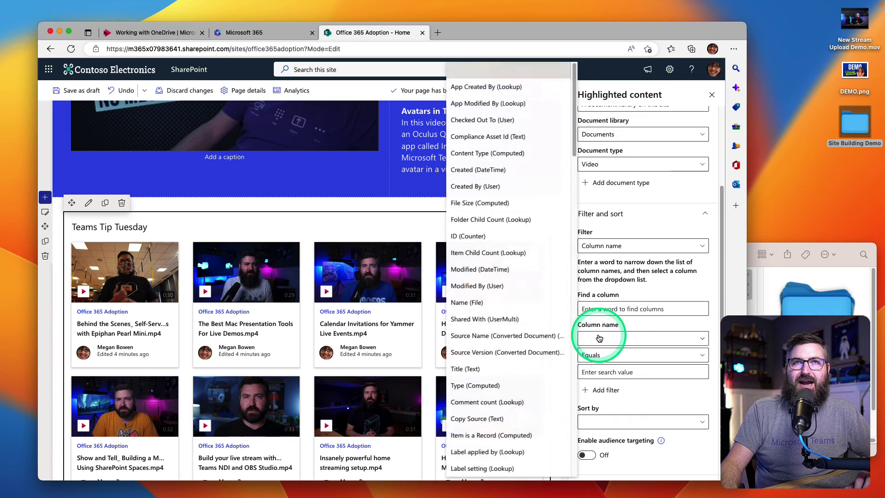
scroll(530, 341, down, 7)
scroll(505, 341, down, 12)
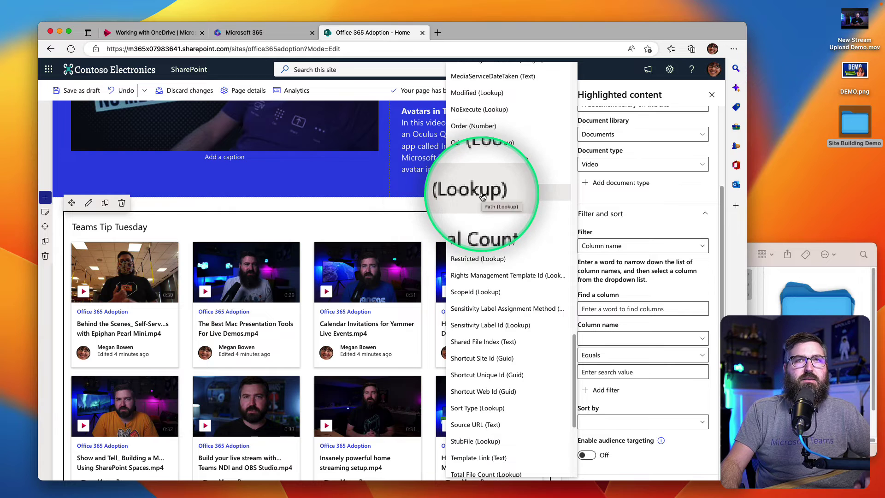
click(482, 197)
- Set the Path filter to Contains "Teams" and check the videos listed in the web part
click(595, 354)
click(610, 421)
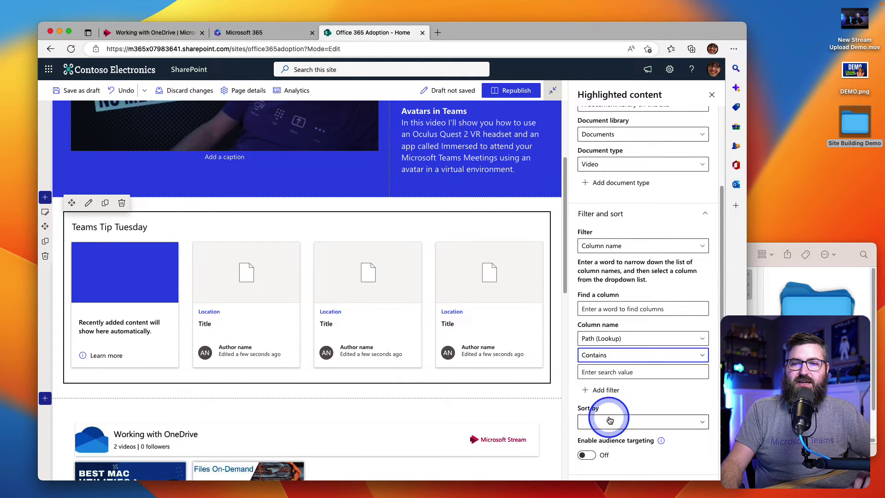
click(595, 371)
text(Teams)
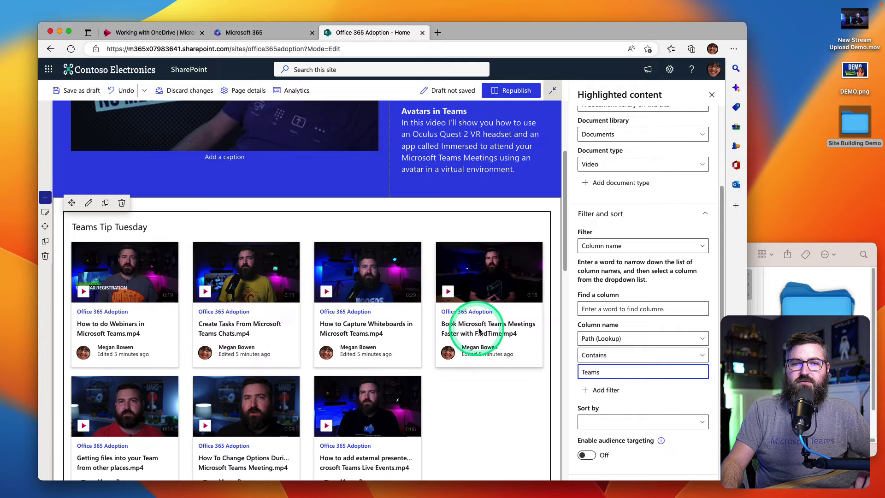
scroll(447, 430, down, 3)
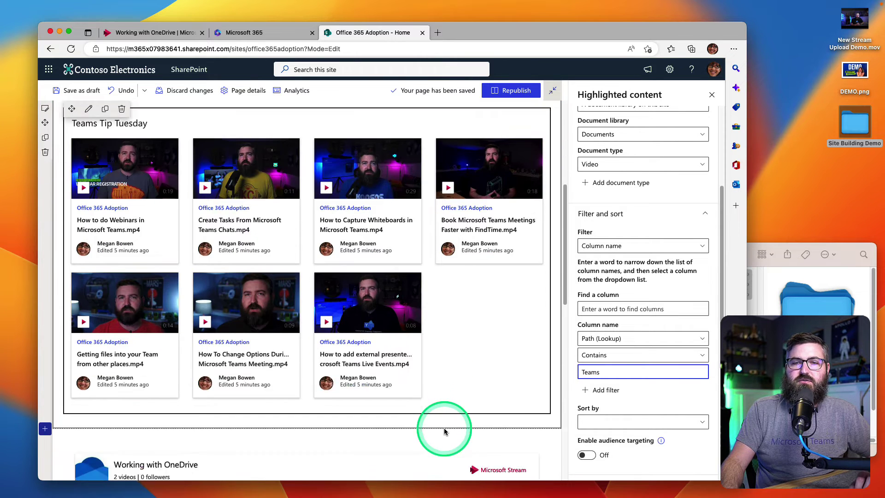
scroll(447, 430, down, 2)
scroll(456, 320, up, 2)
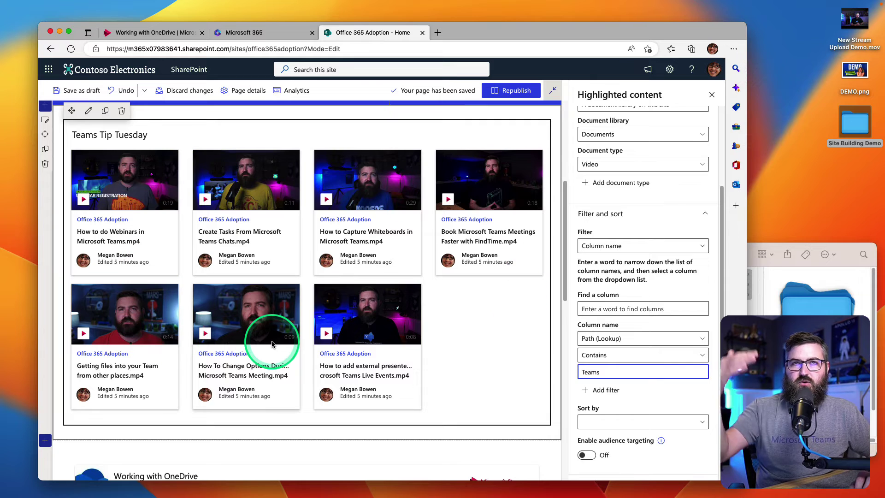
- Preview the List and Carousel layouts for the Teams Tip Tuesday web part and settle on the Filmstrip layout
scroll(648, 346, down, 5)
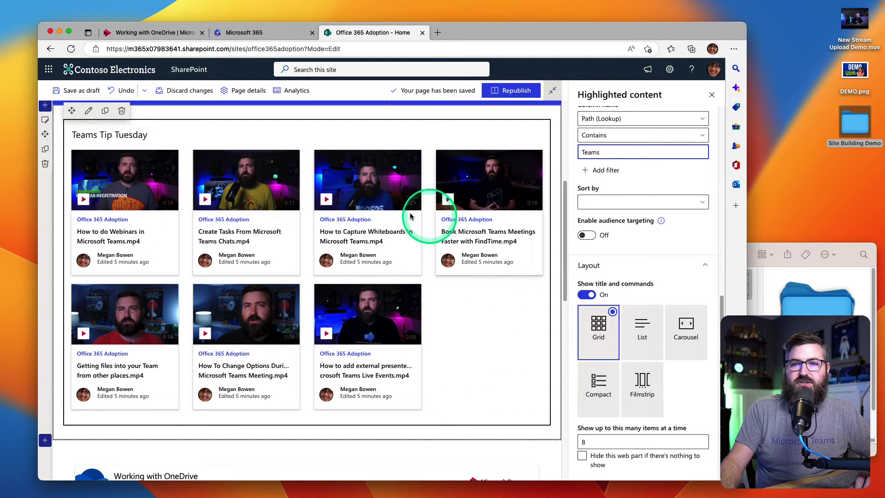
click(650, 331)
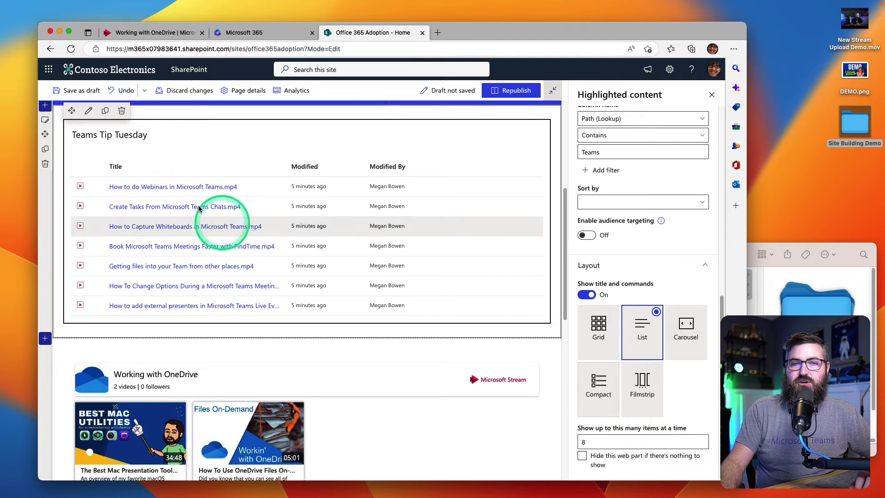
click(690, 327)
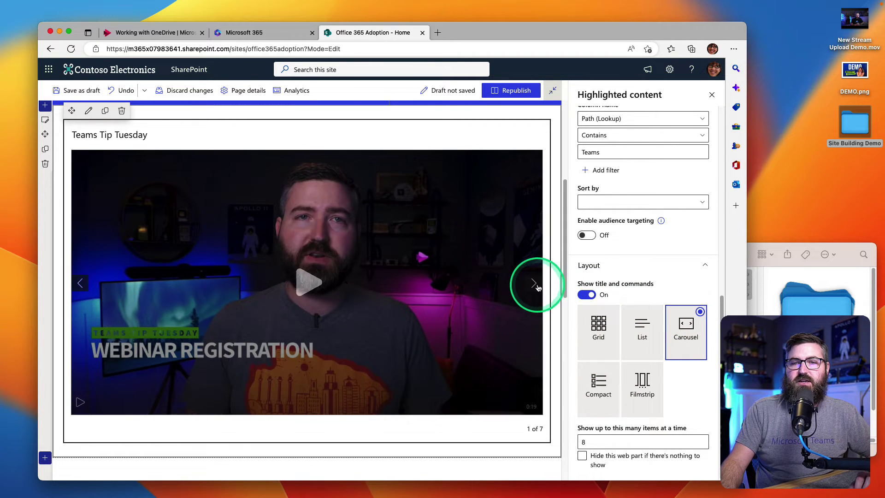
click(535, 285)
click(535, 285)
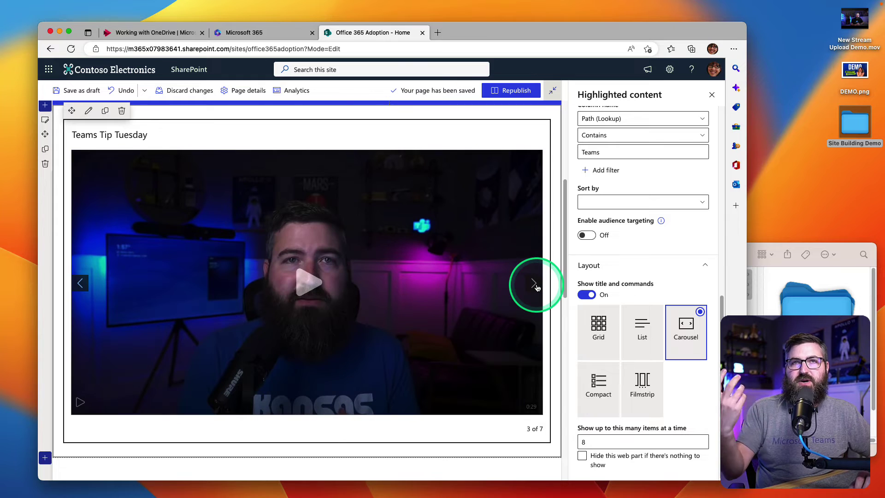
click(642, 381)
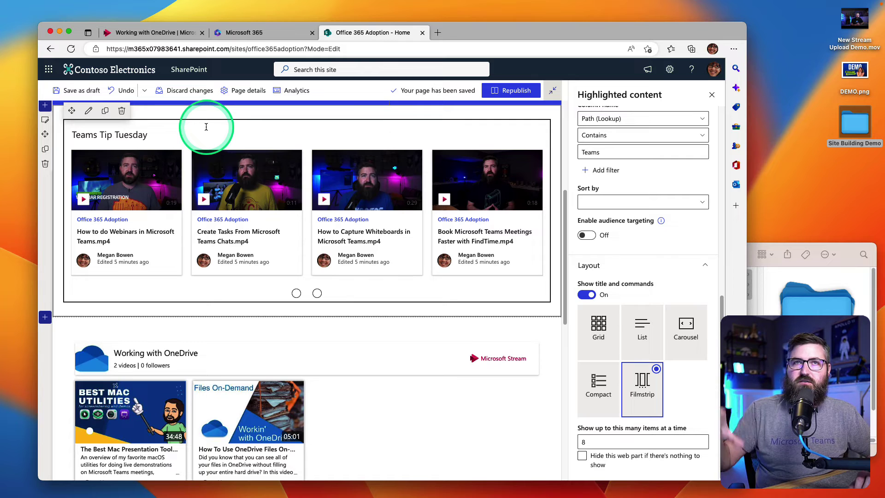
- Delete the Stream web part showing the Working with OneDrive channel
scroll(210, 132, down, 3)
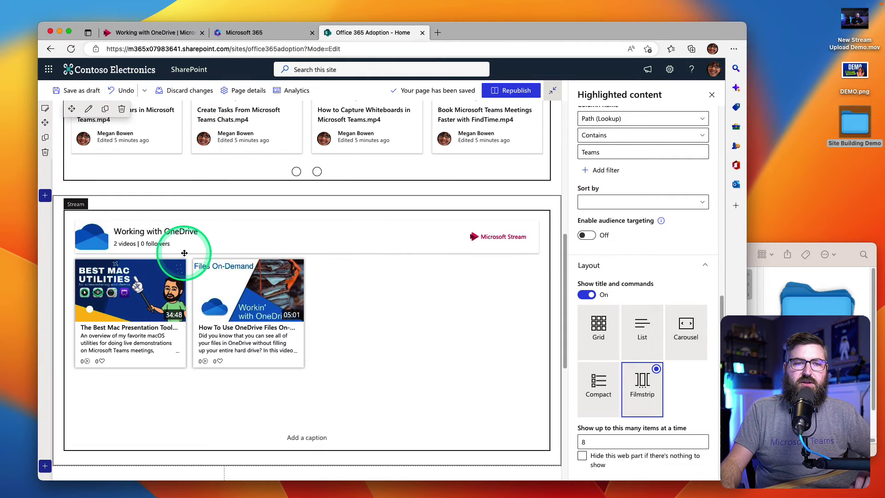
click(111, 234)
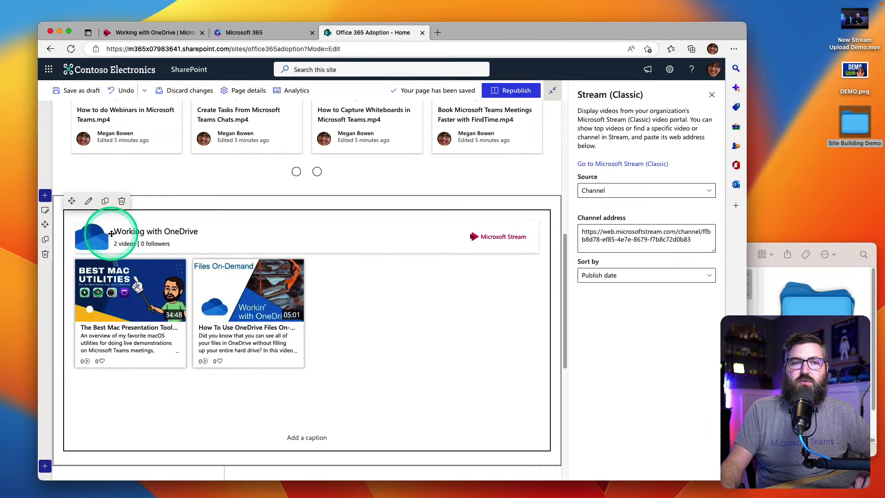
click(122, 202)
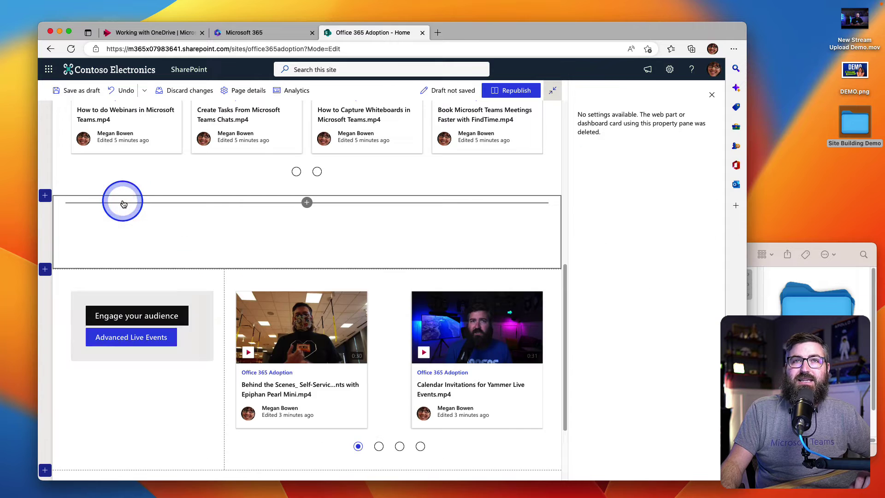
- Duplicate the Teams Tip Tuesday web part and move the copy into the emptied section below it
scroll(158, 296, up, 3)
click(170, 143)
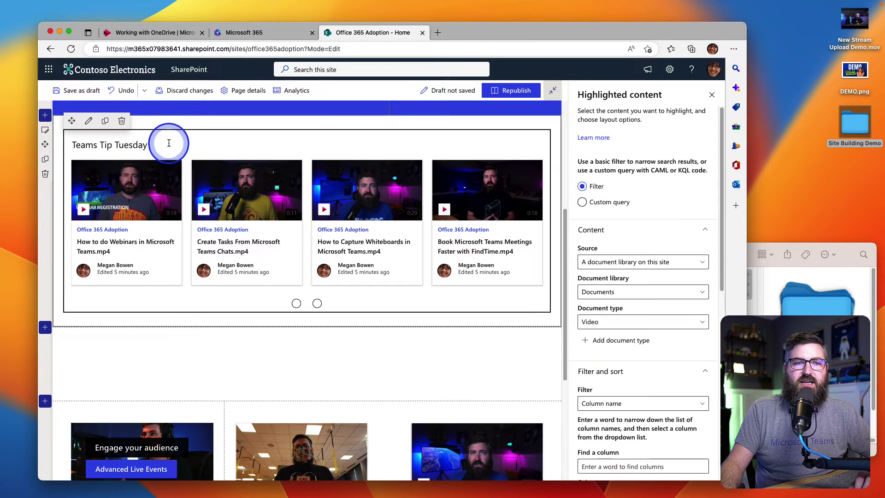
click(105, 122)
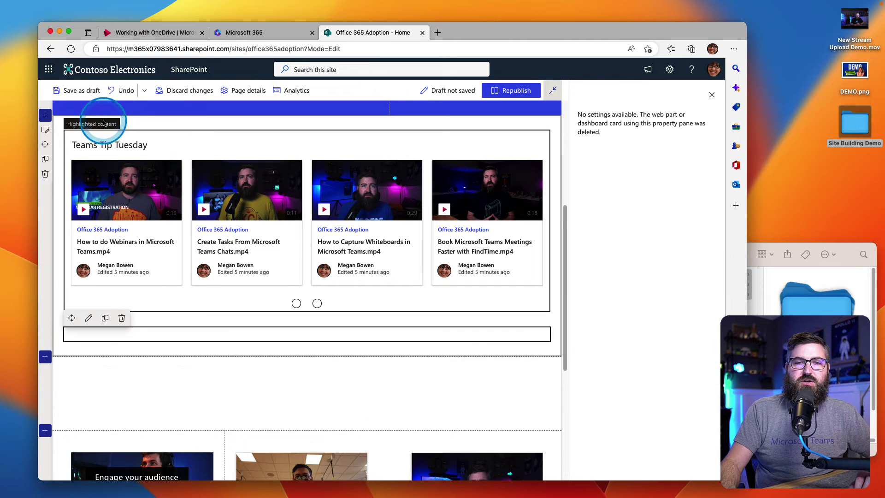
scroll(207, 268, down, 3)
drag(191, 190, 193, 393)
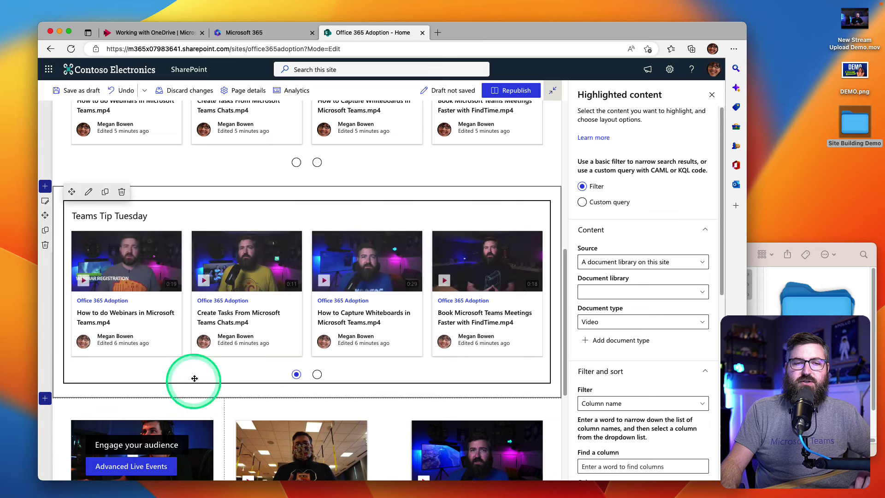
- Retitle the duplicated web part "Working with OneDrive"
click(119, 214)
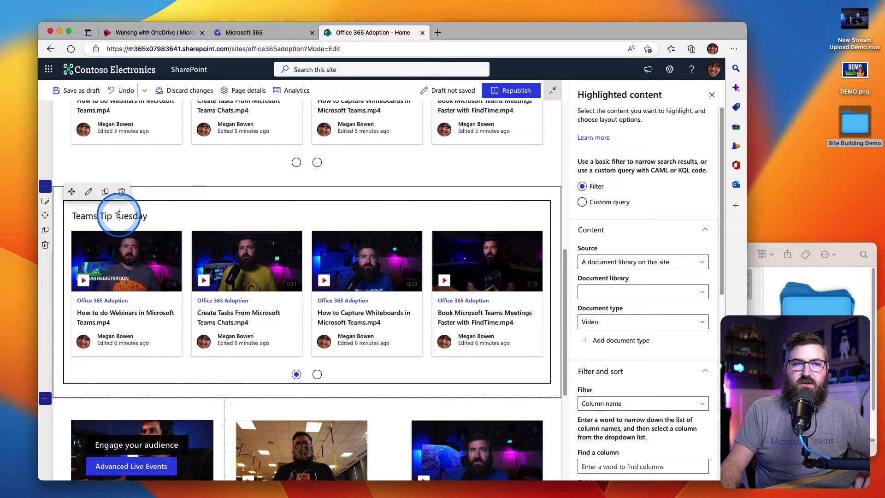
triple_click(119, 215)
text(Working with)
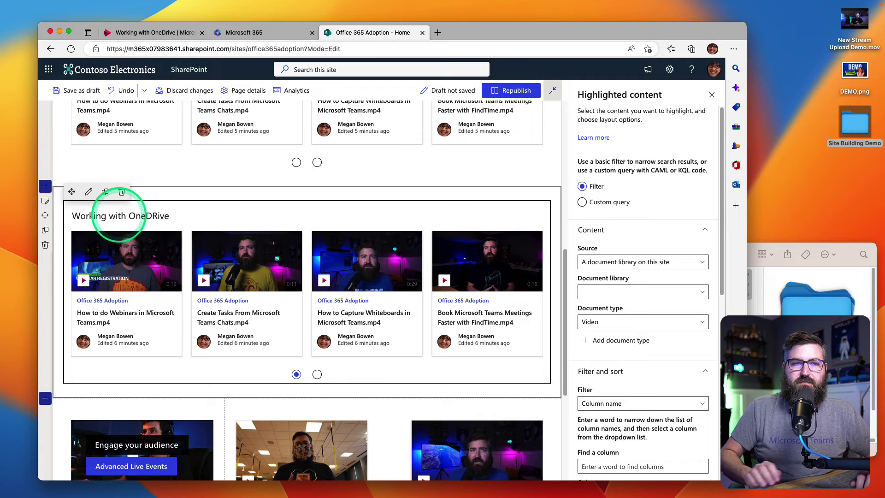
text( OneDriv)
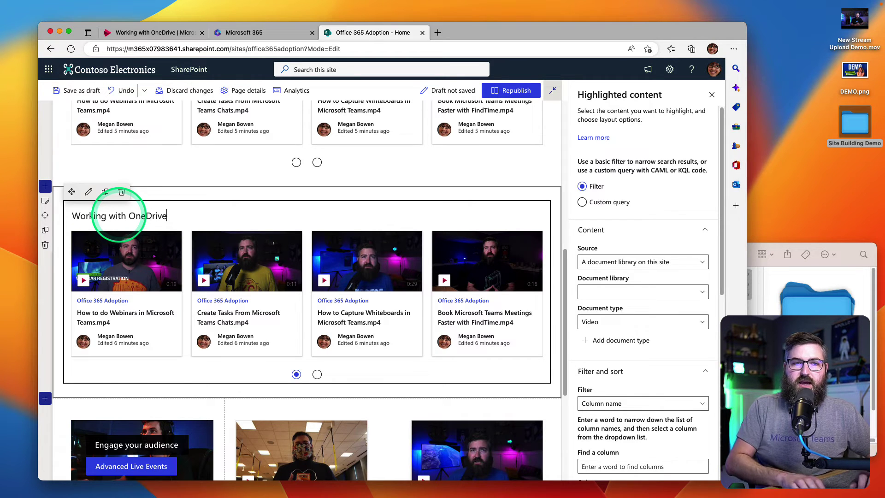
text(e)
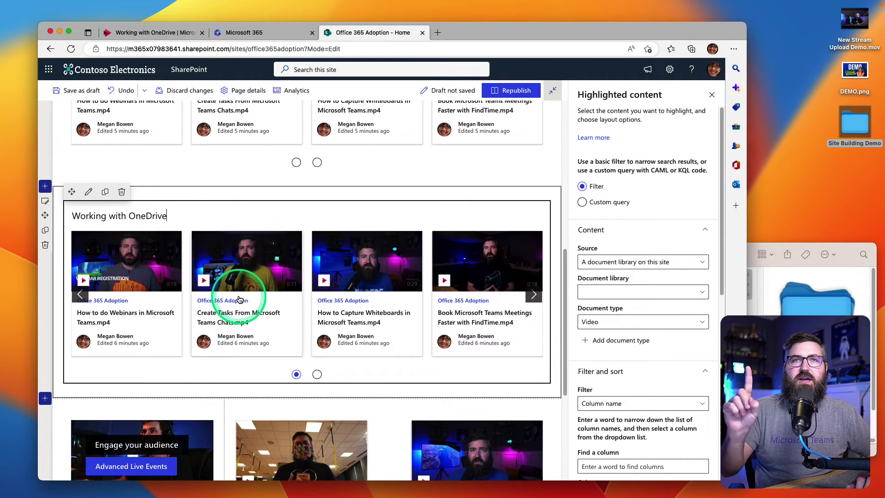
- Set the Working with OneDrive web part's library to Documents and its filter to Path (Lookup) Contains "OneDrive"
scroll(594, 290, down, 5)
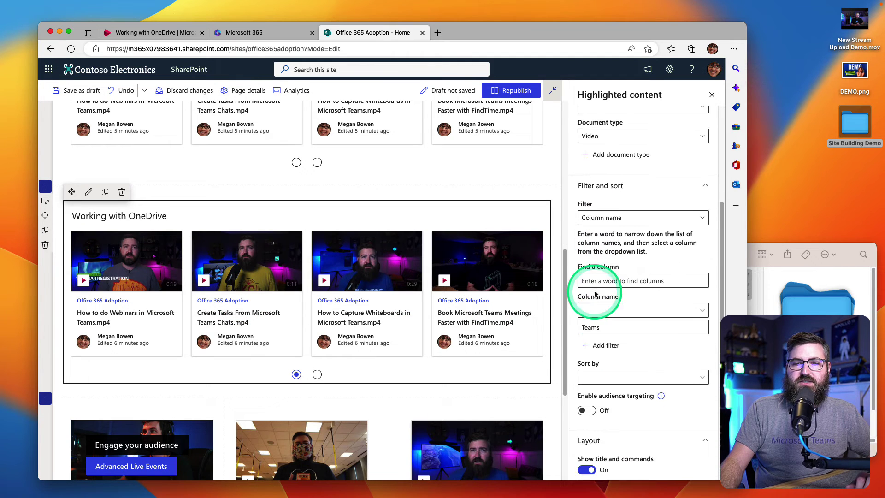
double_click(600, 298)
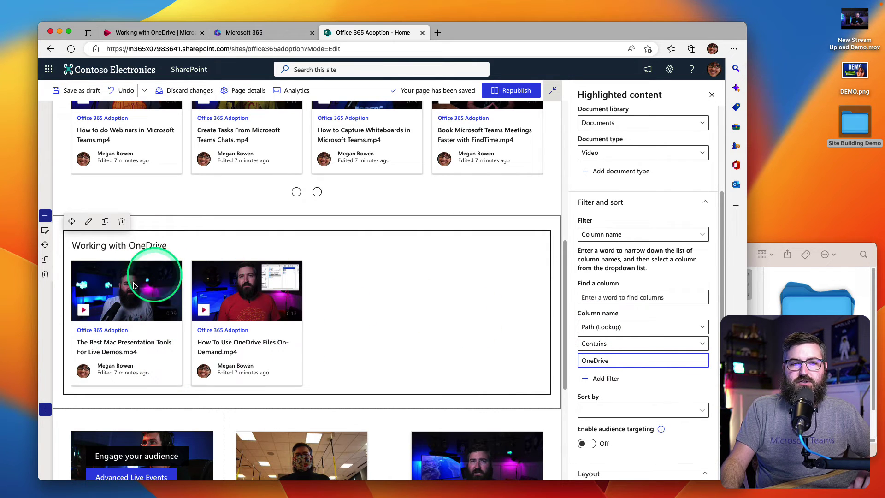
click(402, 334)
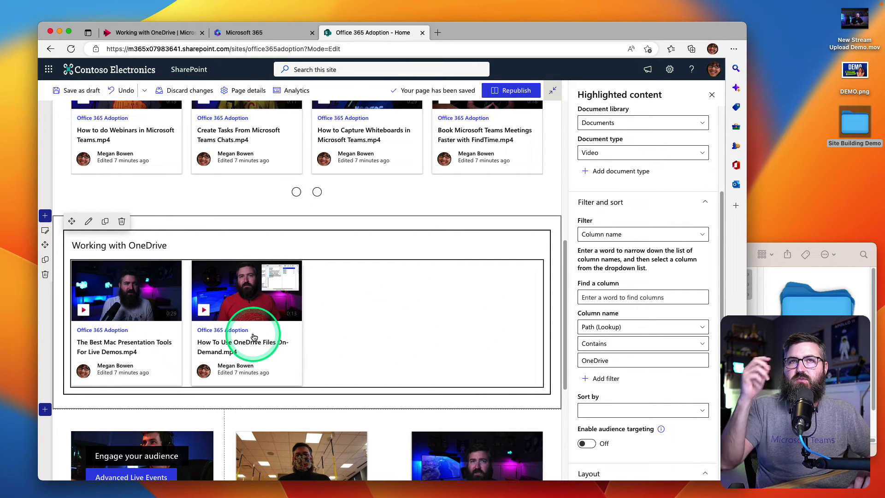
- Examine the filter settings of the Highlighted content web part beside the Engage your audience banner and page through its videos
scroll(254, 337, down, 5)
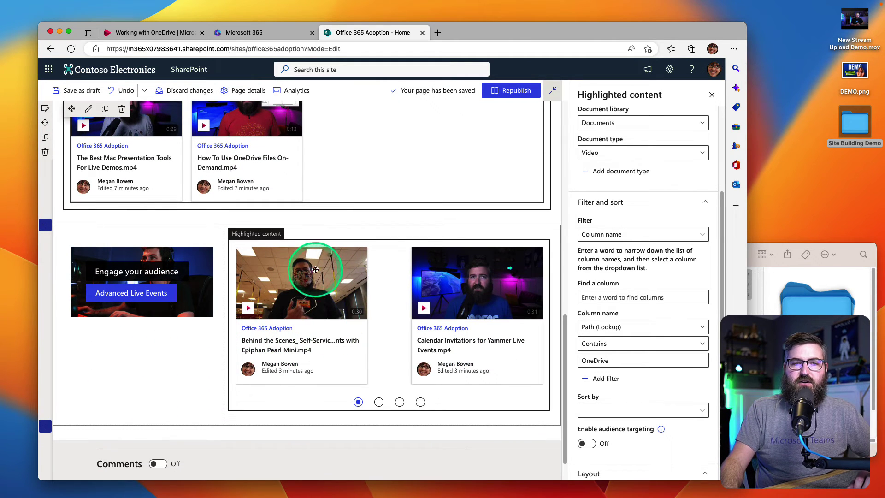
click(316, 242)
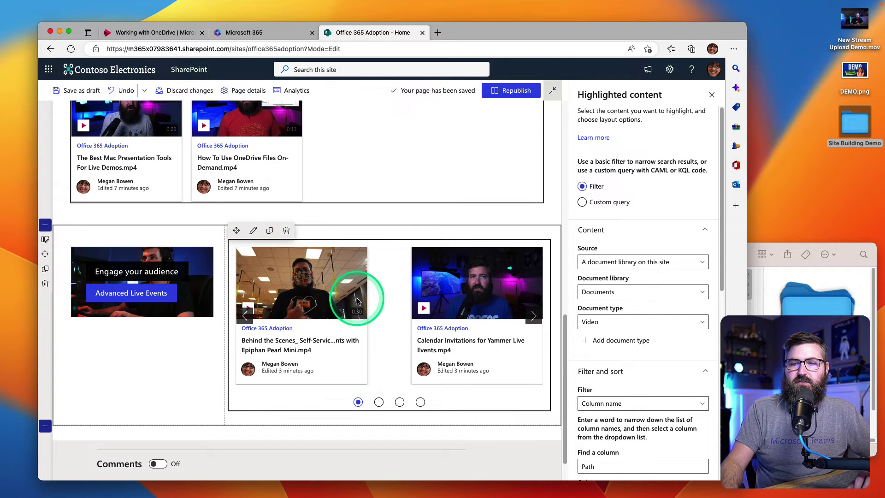
scroll(502, 302, down, 1)
scroll(619, 306, down, 5)
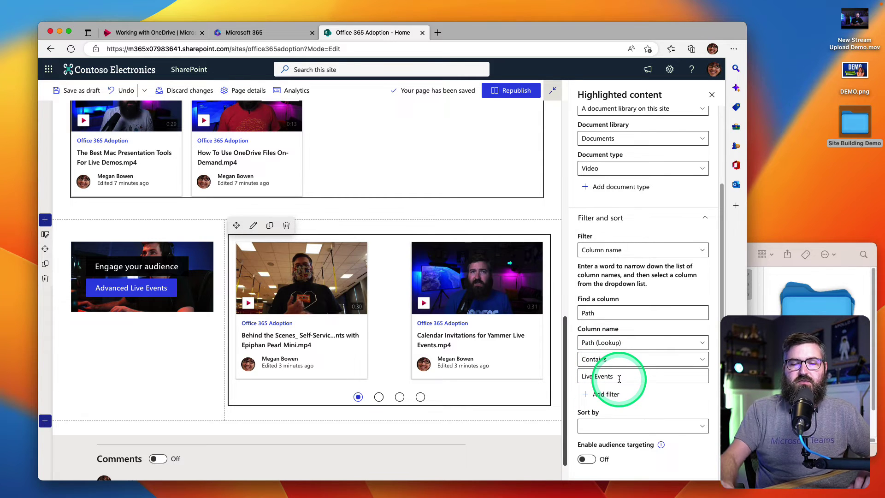
click(530, 316)
click(536, 316)
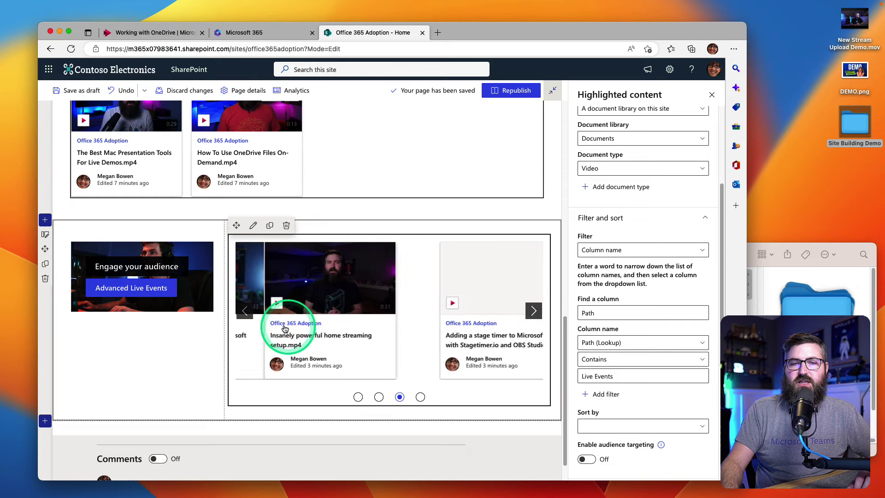
- Page the Live Events videos back to the first ones and look at the Engage your audience banner beside them
click(249, 315)
click(247, 314)
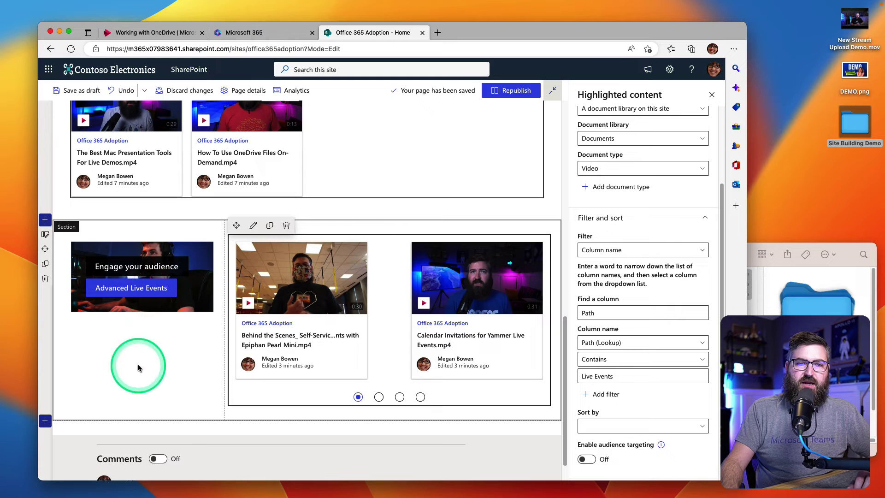
click(130, 249)
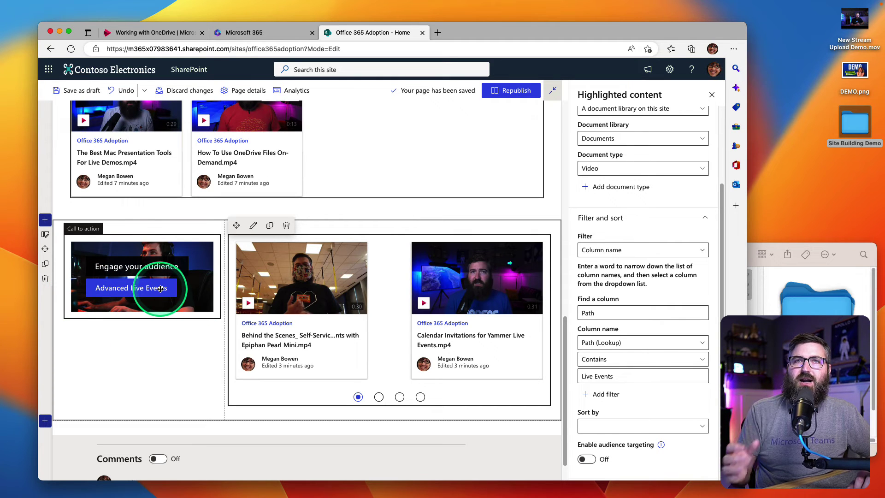
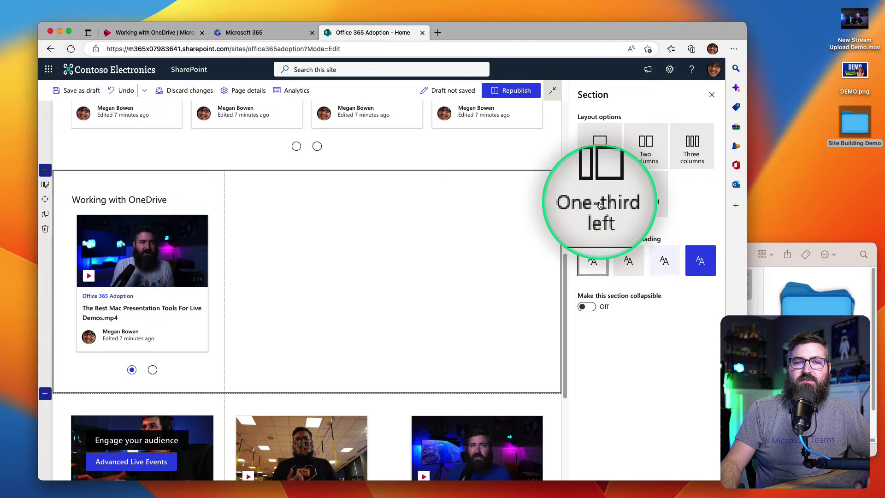
- Move the Working with OneDrive web part into its section's wide column and add a Call to action web part in the emptied narrow column
drag(118, 193, 386, 240)
click(473, 271)
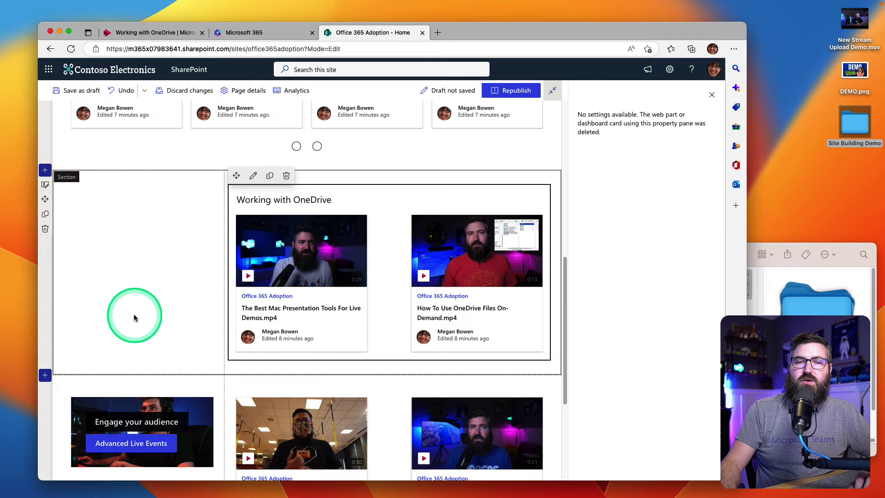
mouse_move(144, 180)
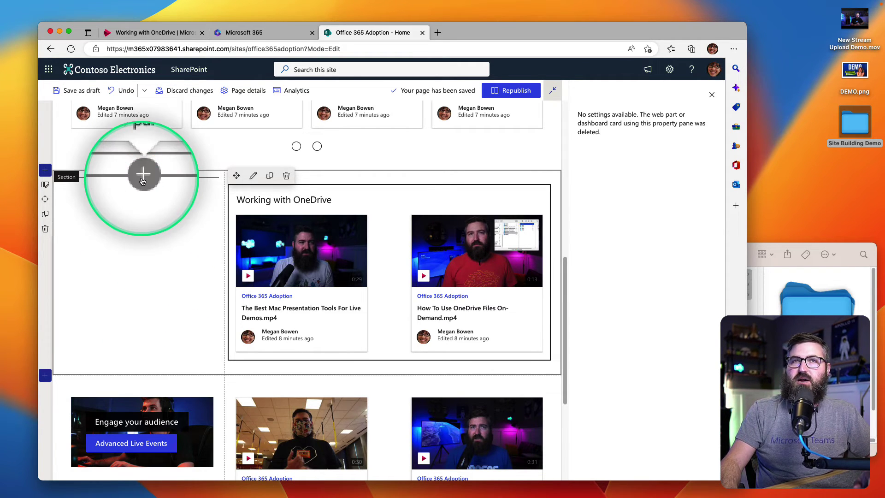
click(142, 177)
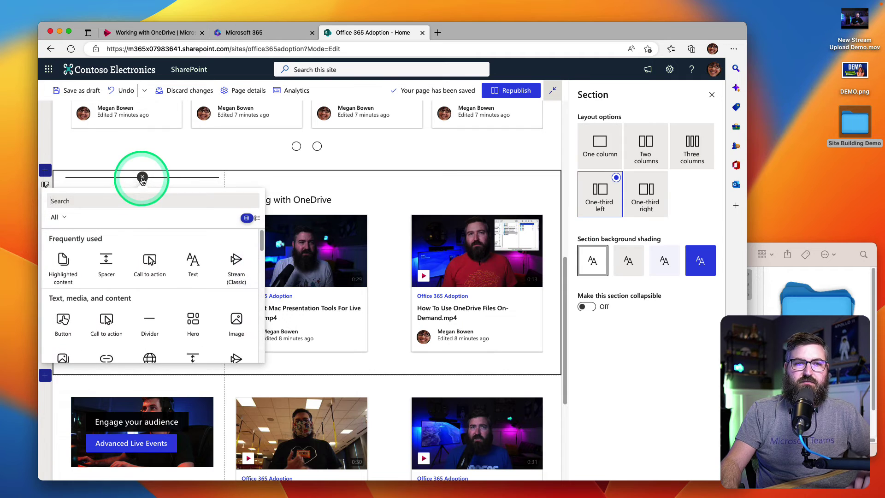
click(150, 271)
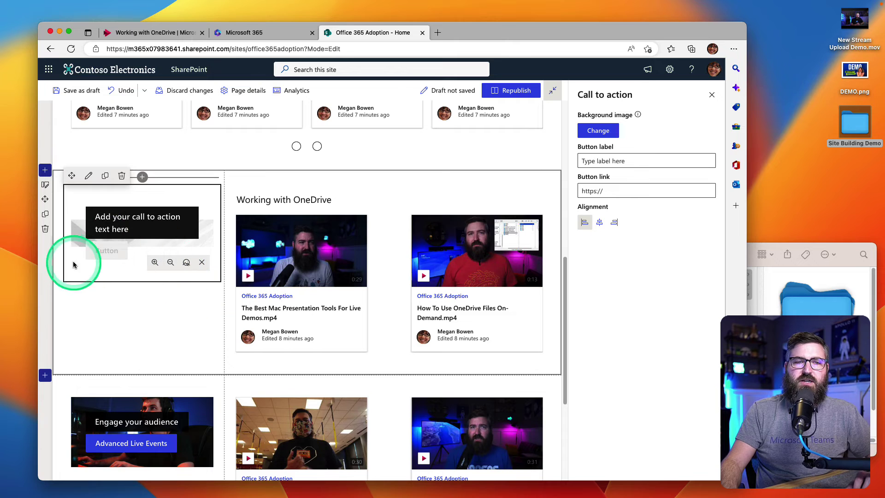
- Label the new call to action's button "Working with OneDrive" and save the page as a draft
click(640, 162)
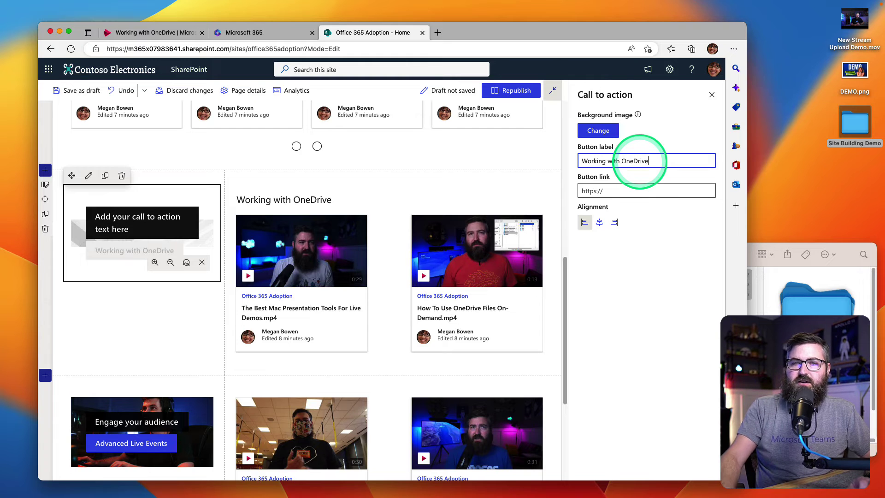
click(630, 181)
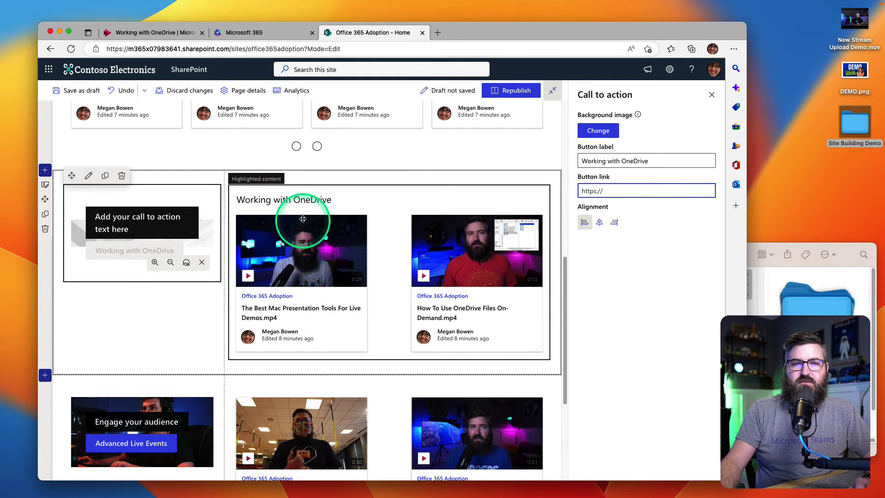
scroll(302, 205, up, 3)
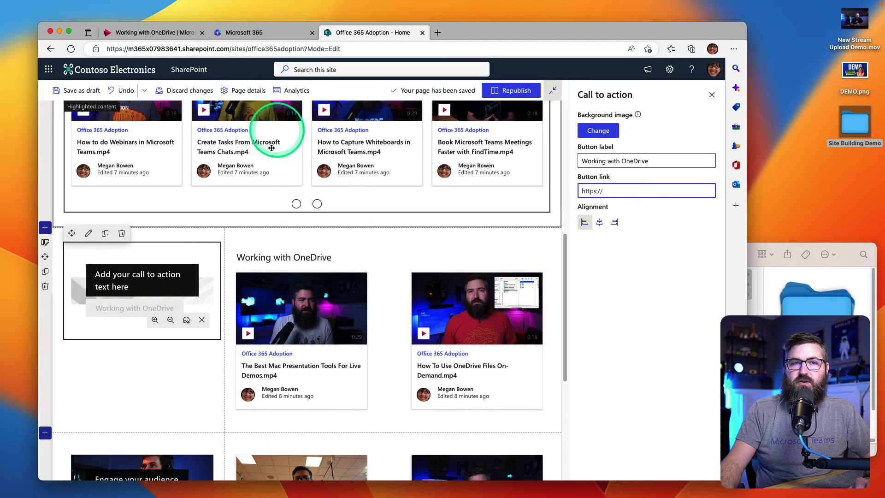
scroll(259, 152, up, 10)
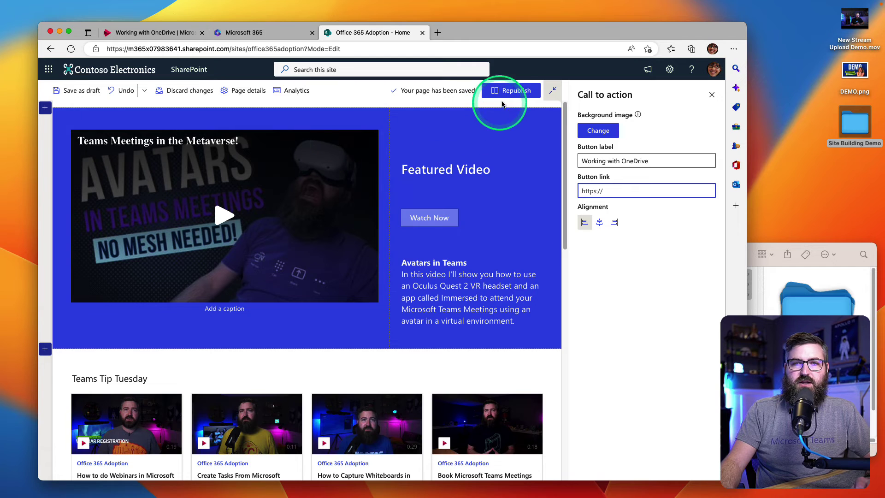
click(78, 91)
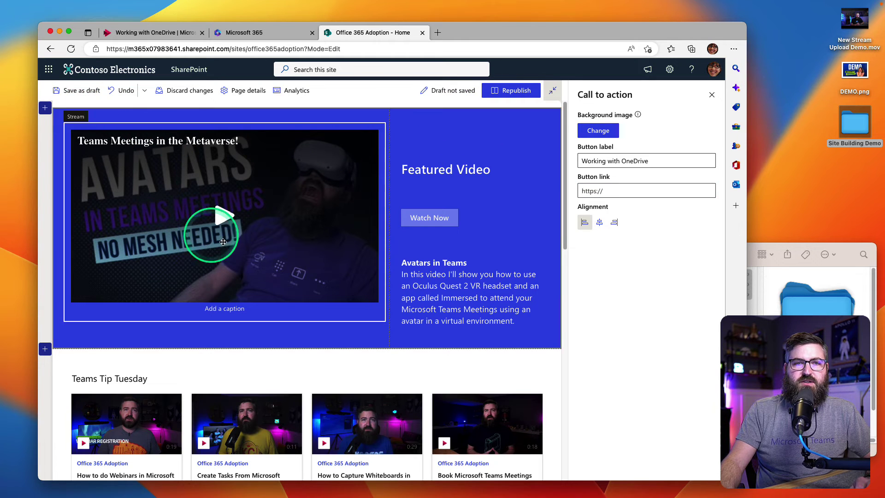
- Open the site's Documents library in a new tab, enter the Working with OneDrive folder and copy its web address
super+click(267, 100)
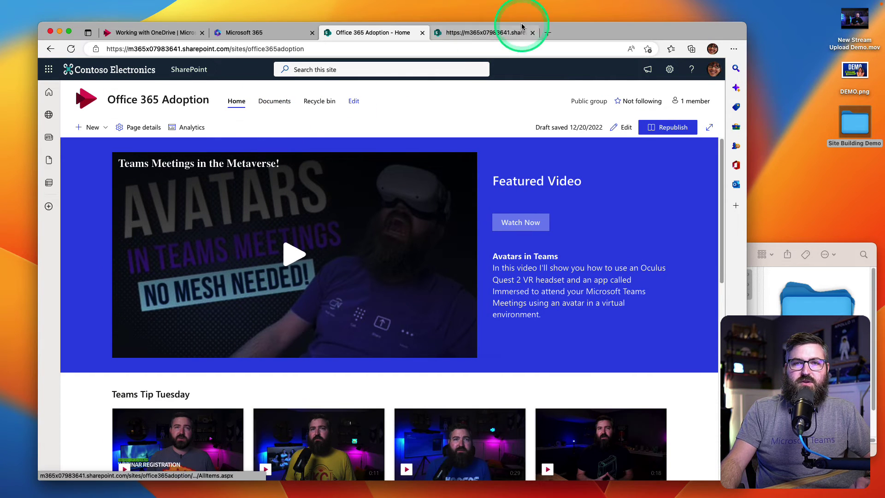
click(492, 33)
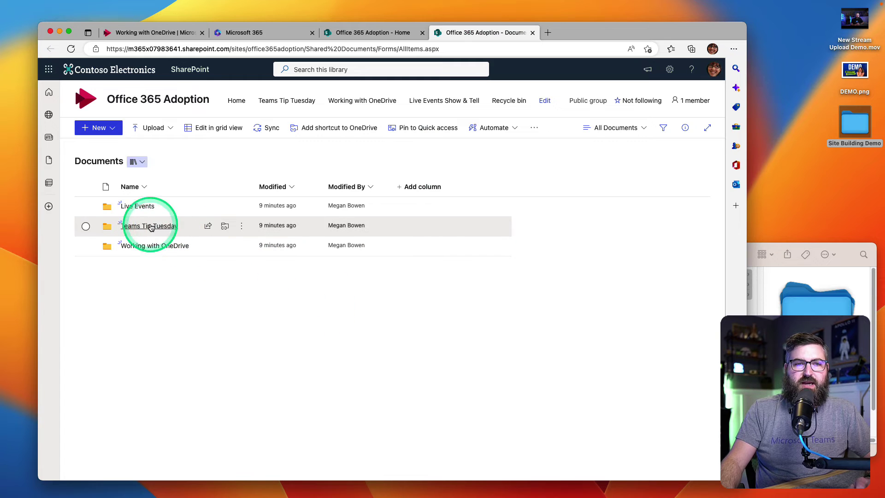
click(148, 246)
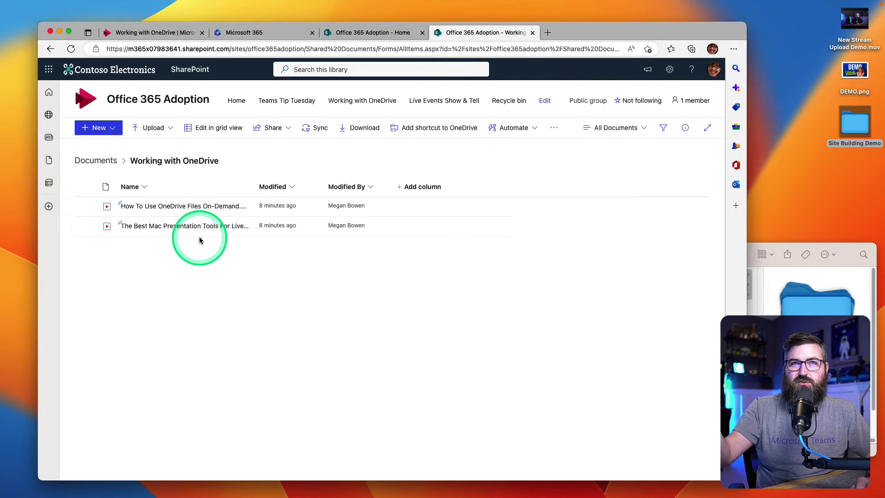
click(278, 50)
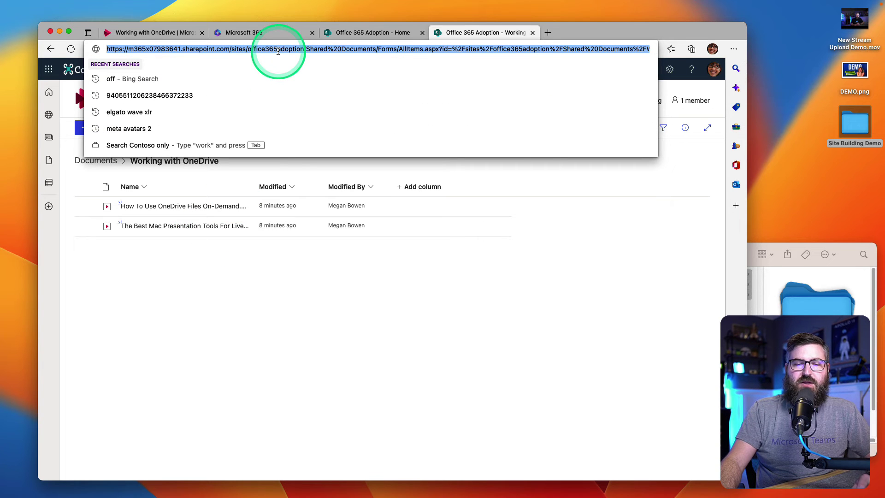
right_click(283, 52)
- Return to editing the home page and set the new call to action's button link to the copied folder address
click(352, 34)
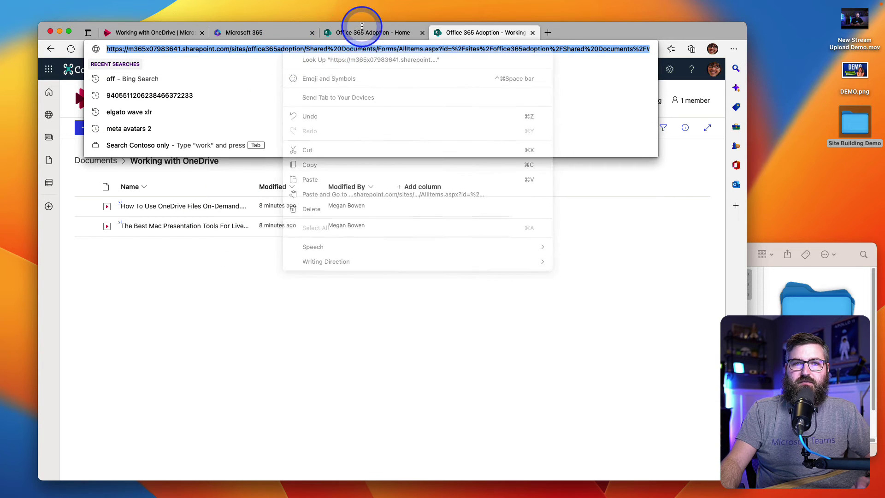
click(352, 35)
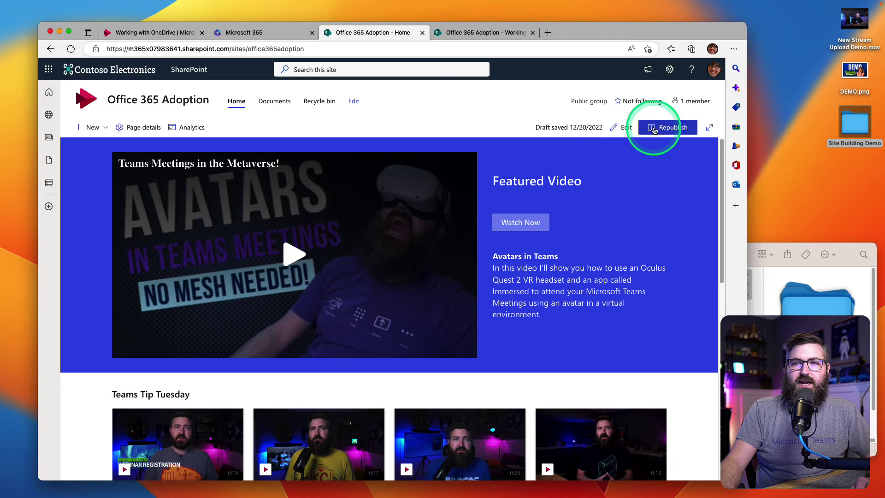
click(626, 127)
scroll(268, 213, down, 4)
scroll(265, 219, down, 4)
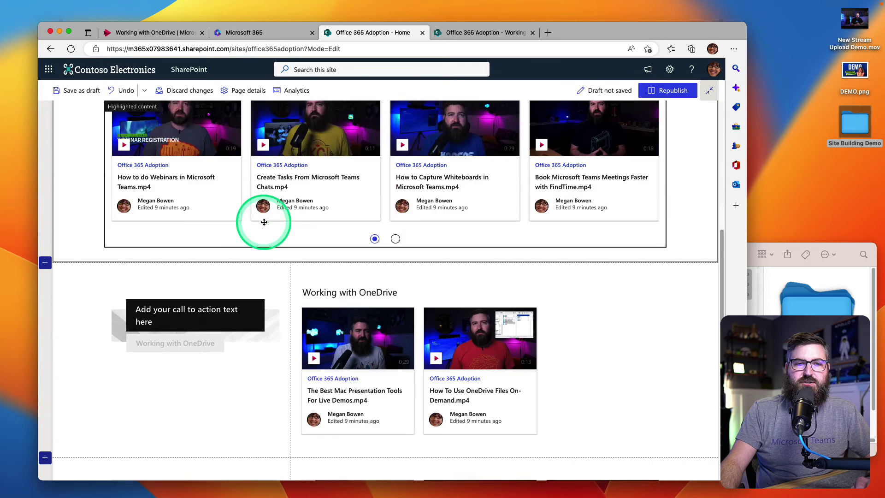
click(196, 270)
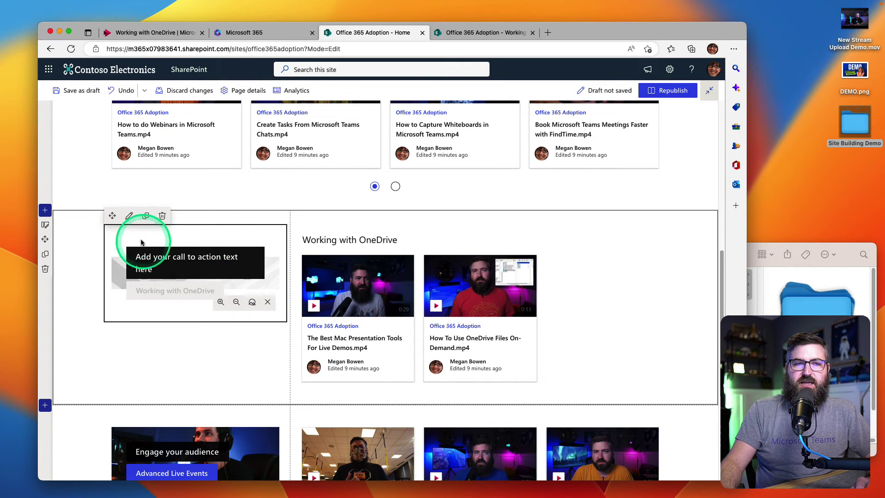
click(129, 216)
click(615, 194)
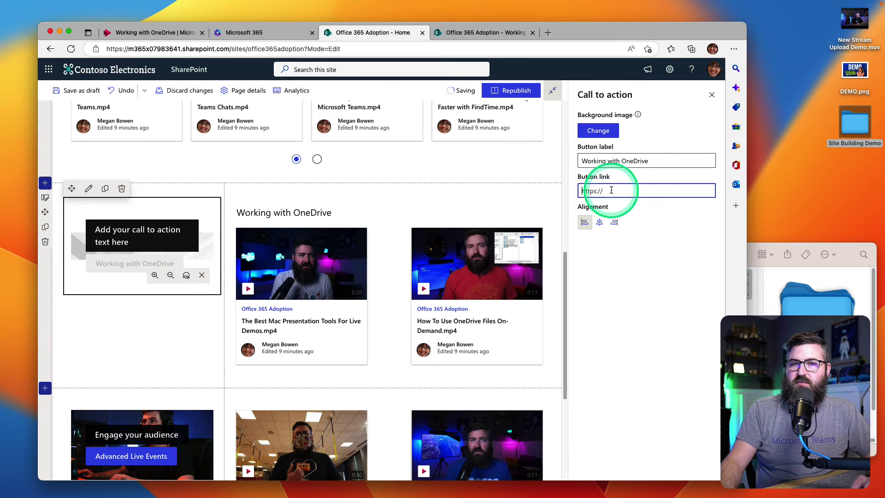
key(super+v)
click(617, 307)
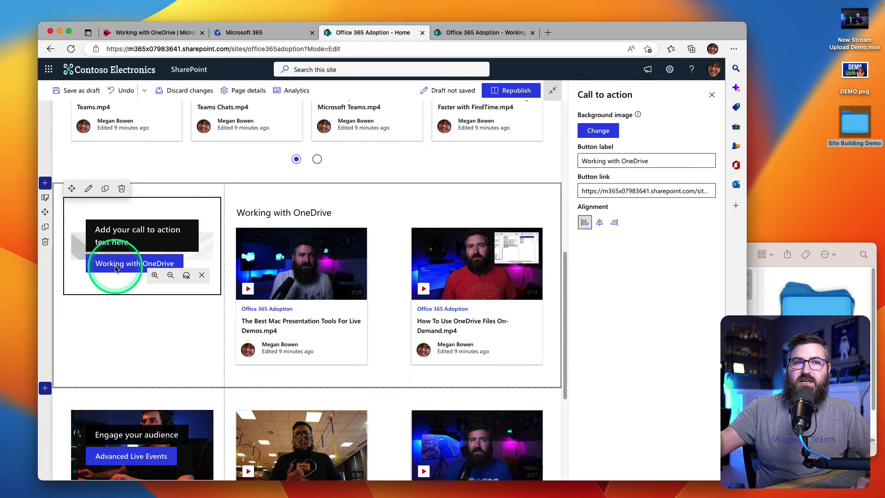
- Set the call to action text above the Working with OneDrive button to "Get up to speed on file sharing with OneDrive"
click(119, 227)
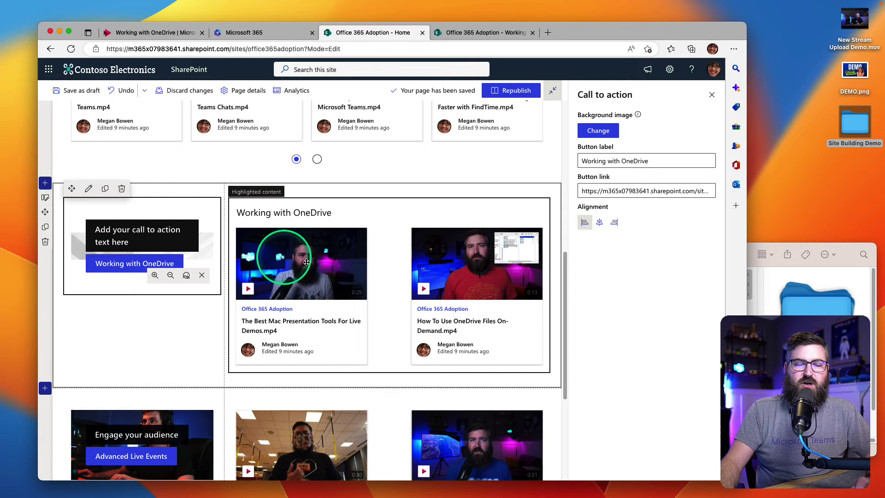
text(Get up to speed on)
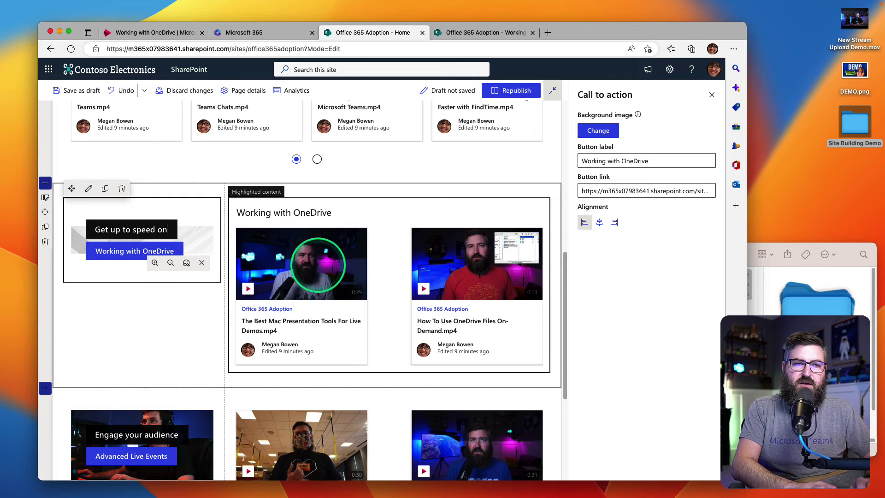
text( file sharing with OneDrive)
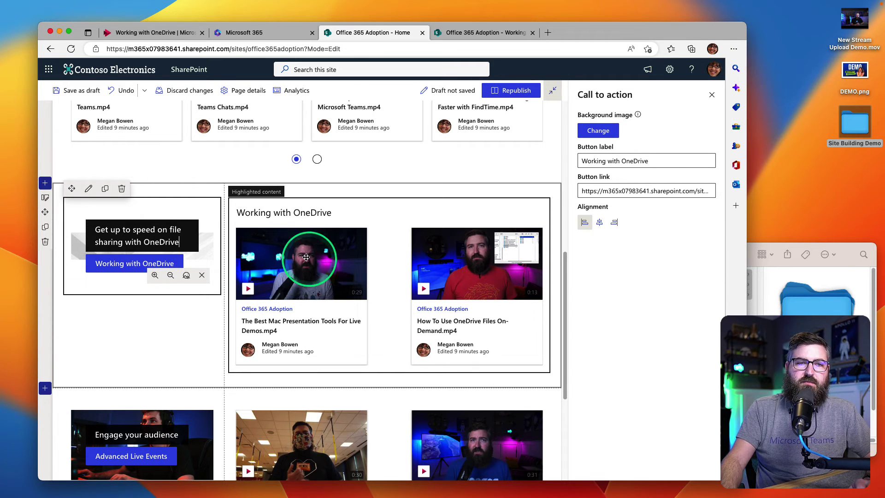
click(152, 332)
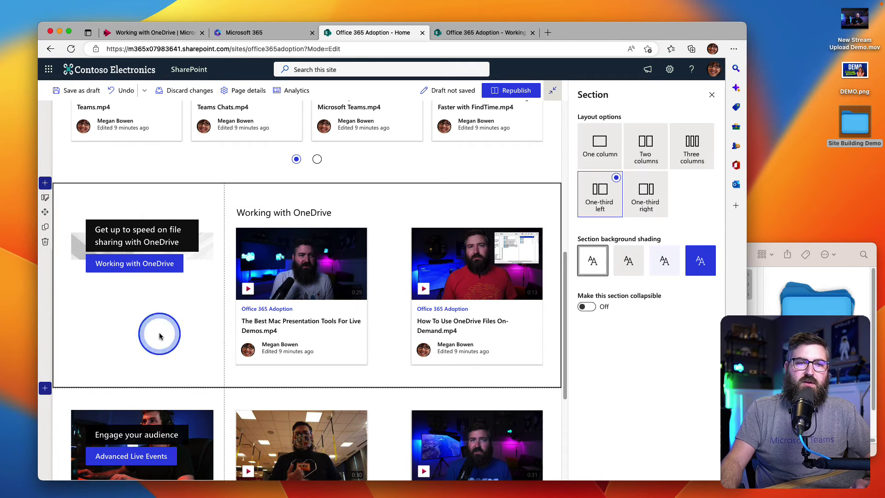
- Search the stock images for "files" and insert the colourful stacked folders picture as the OneDrive call to action's background
click(81, 226)
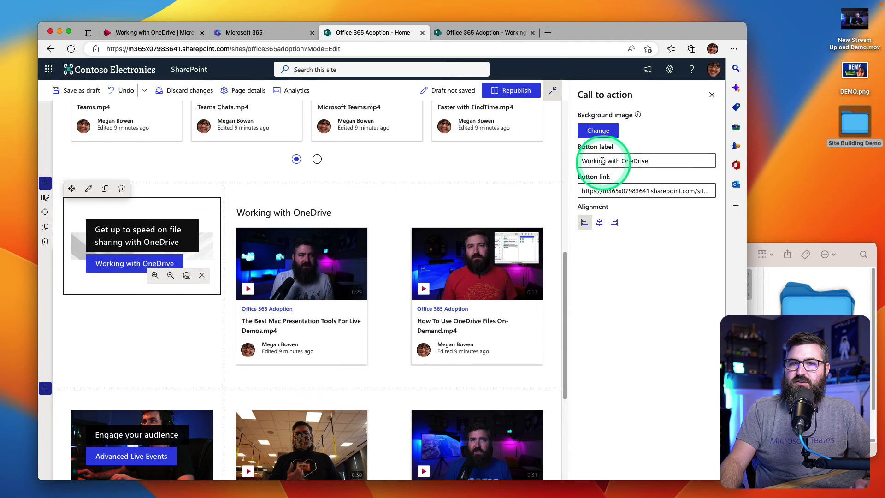
click(598, 130)
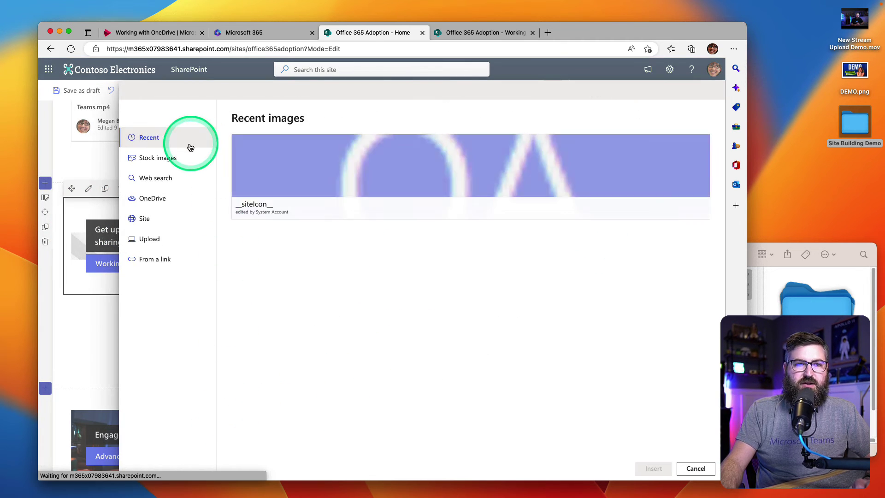
click(169, 158)
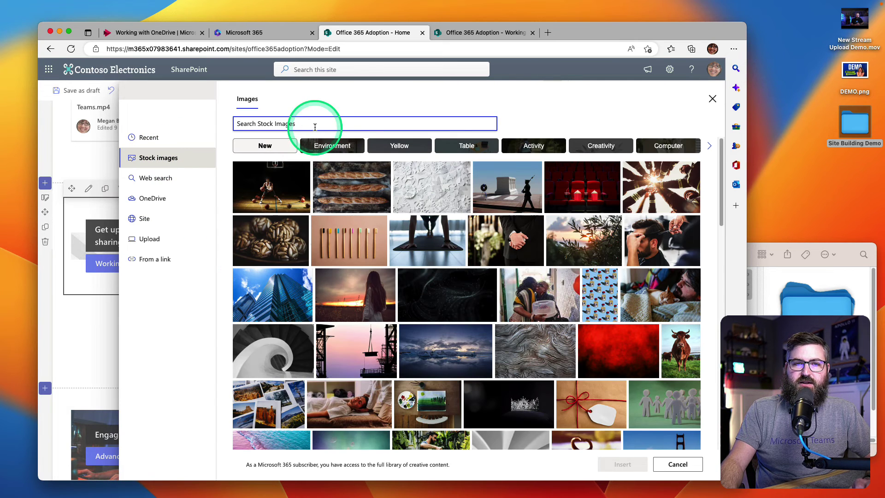
text(files)
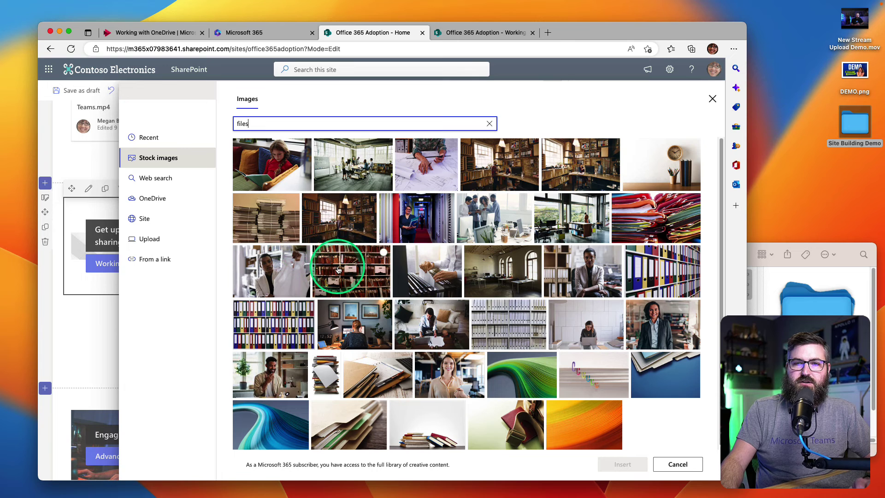
click(648, 218)
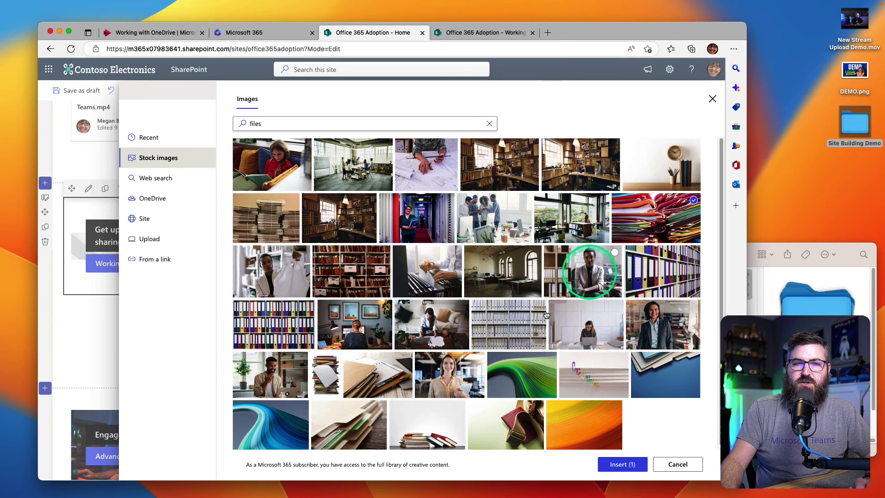
click(623, 466)
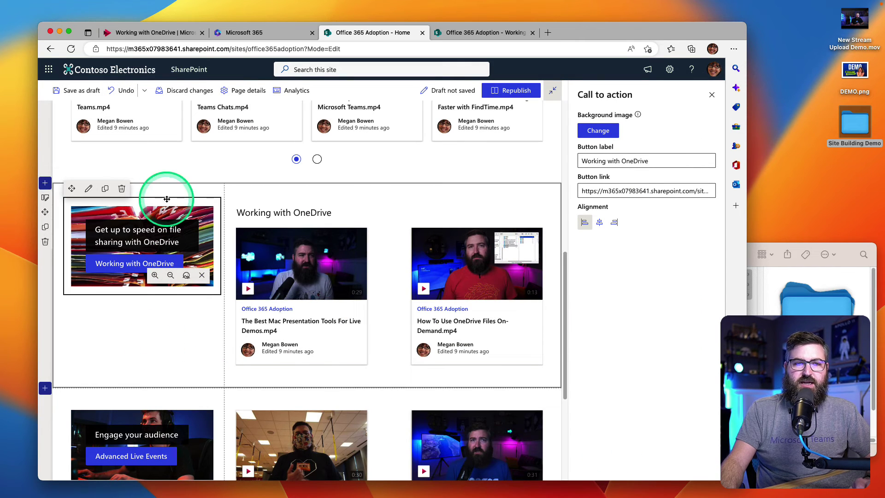
- Turn off the title and commands of the Highlighted content web part beside the Working with OneDrive call to action
click(287, 213)
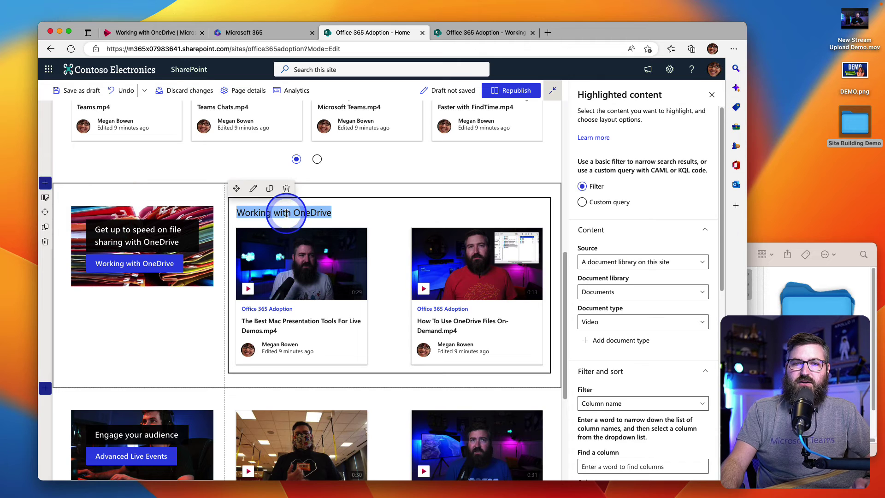
click(174, 356)
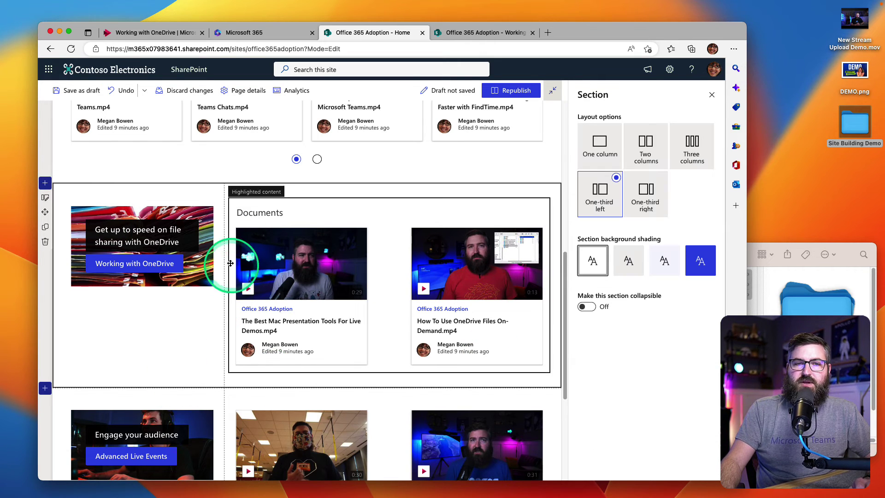
click(341, 213)
scroll(661, 341, down, 10)
scroll(662, 343, down, 2)
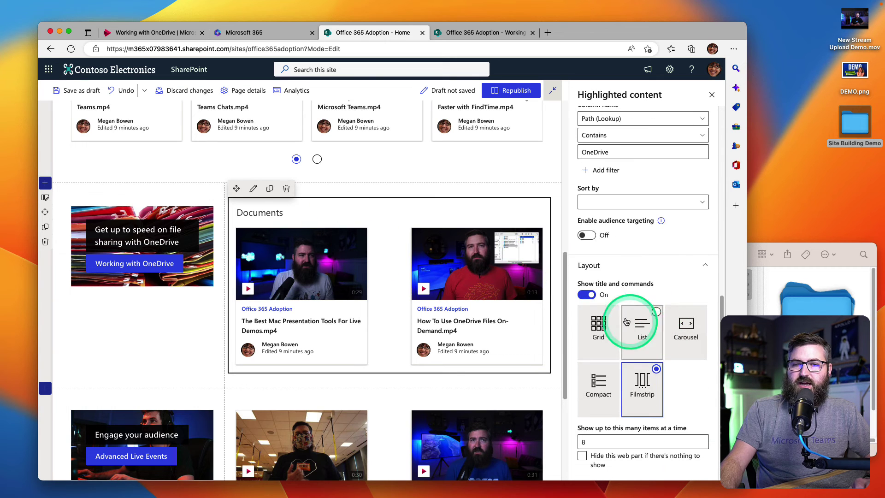
click(589, 296)
click(148, 329)
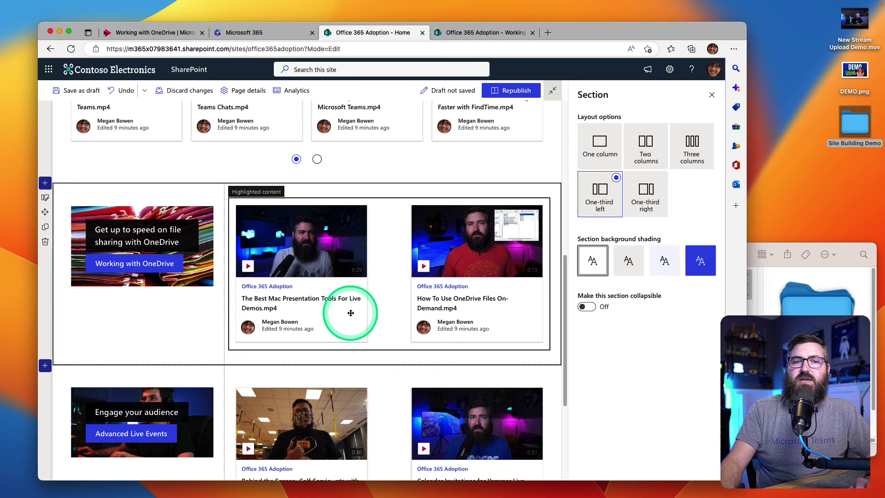
- Change the Teams Tip Tuesday section to the One-third right layout and add a Call to action web part in its empty column
scroll(351, 314, up, 5)
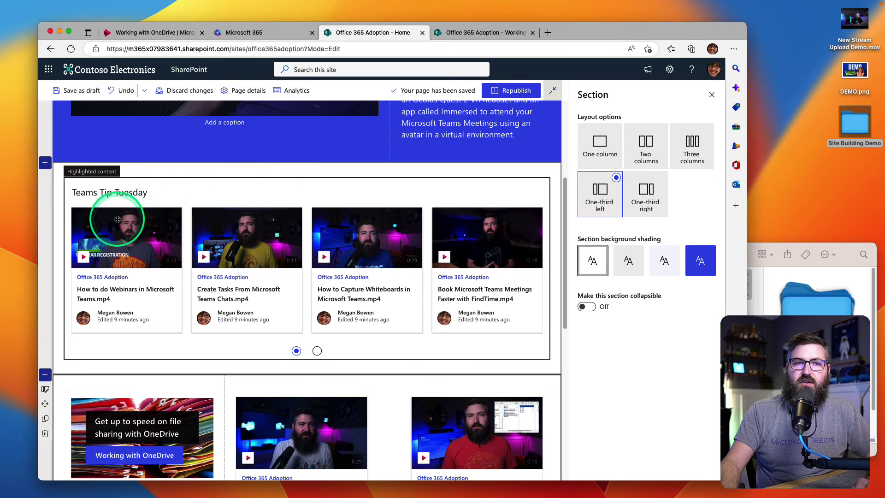
click(55, 205)
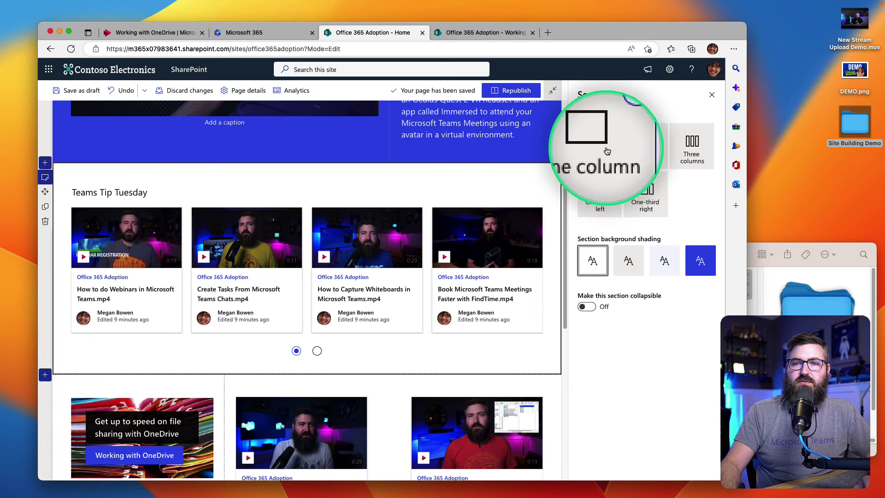
click(661, 179)
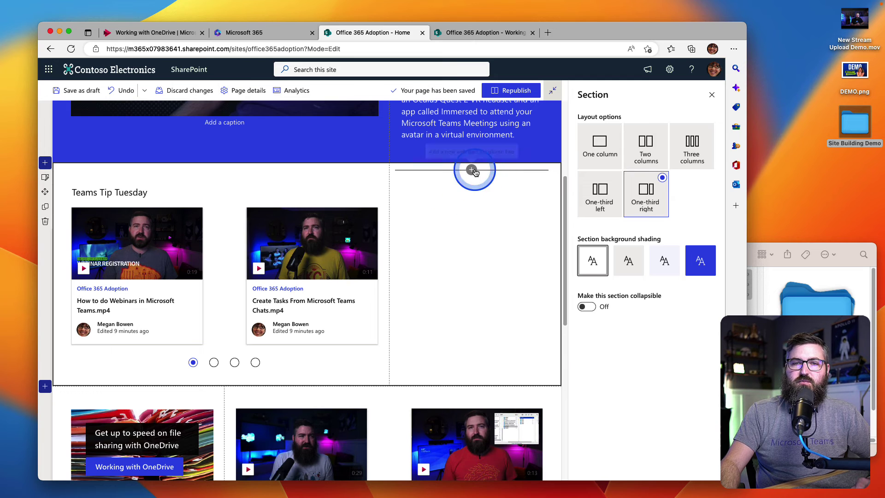
click(472, 170)
click(433, 261)
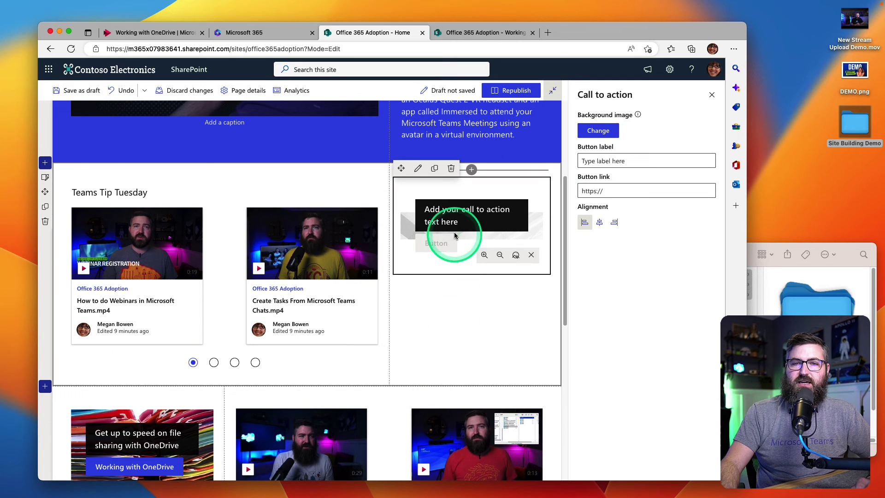
- Set the new call to action's text to "Be the best Teams user Ever!" and its button label to "Teams Tip Tuesday"
click(480, 218)
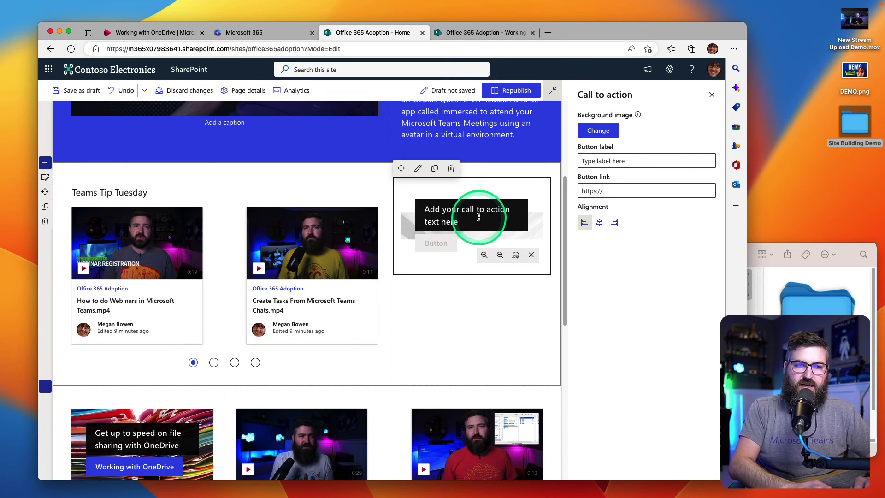
text(Be the best T)
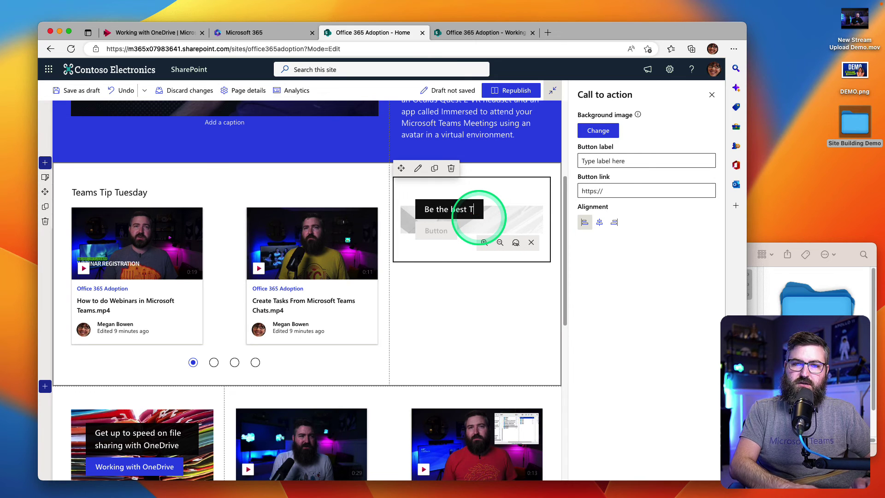
text(eams user Ever!)
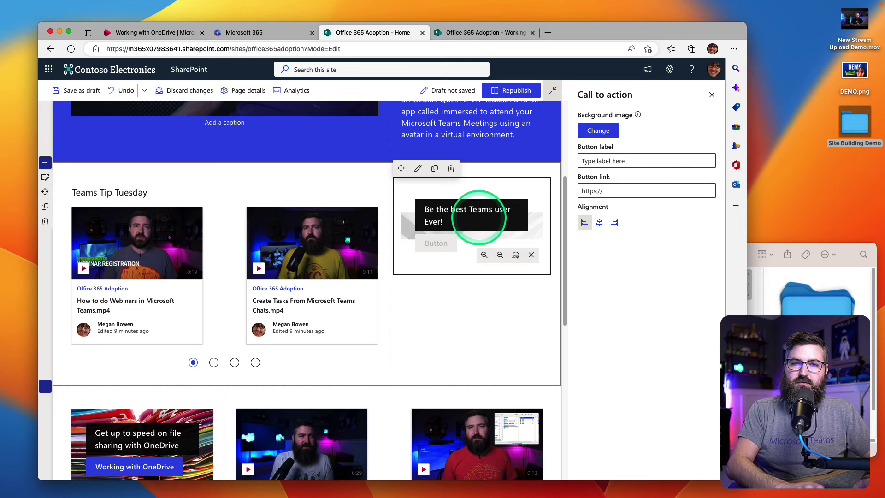
click(619, 161)
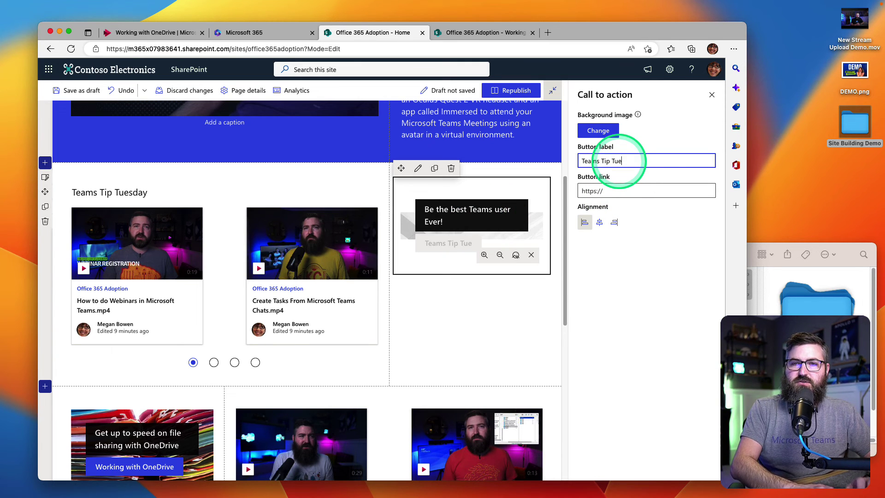
- Switch to the Documents library tab, enter the Teams Tip Tuesday folder and copy its web address
click(484, 33)
click(99, 161)
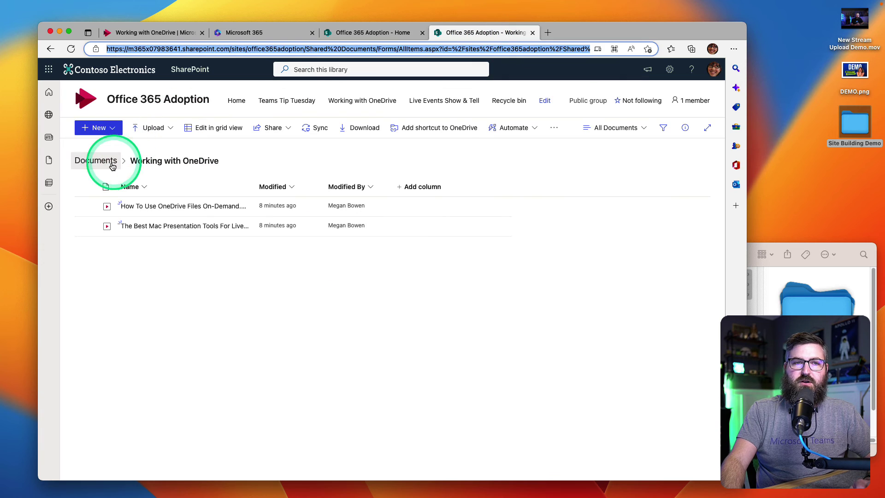
click(174, 227)
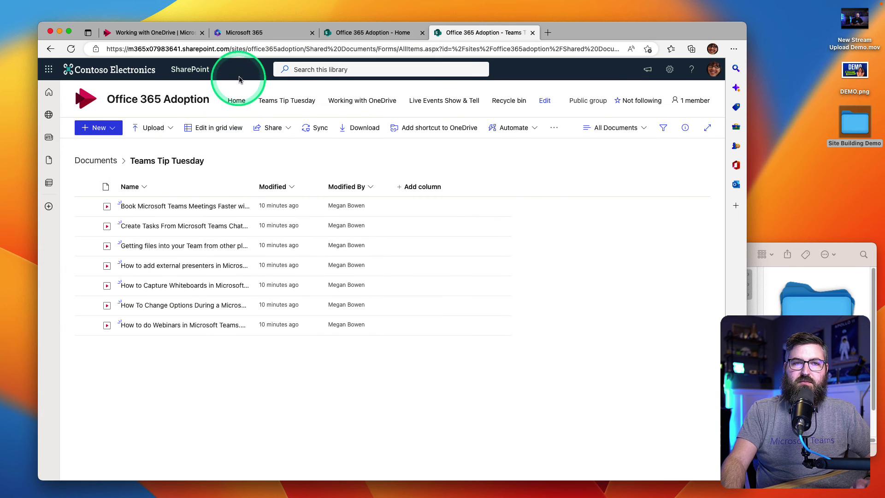
click(240, 51)
click(192, 362)
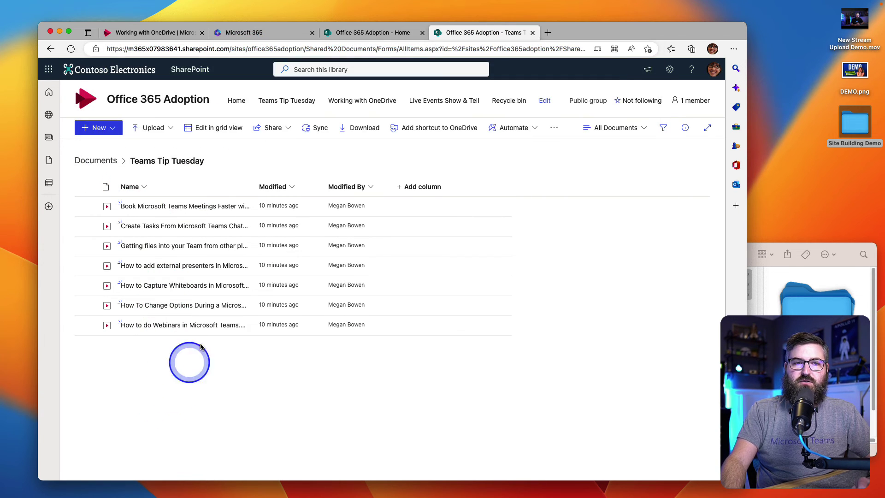
- Return to editing the home page and set the Teams Tip Tuesday button link to the copied folder address
click(375, 33)
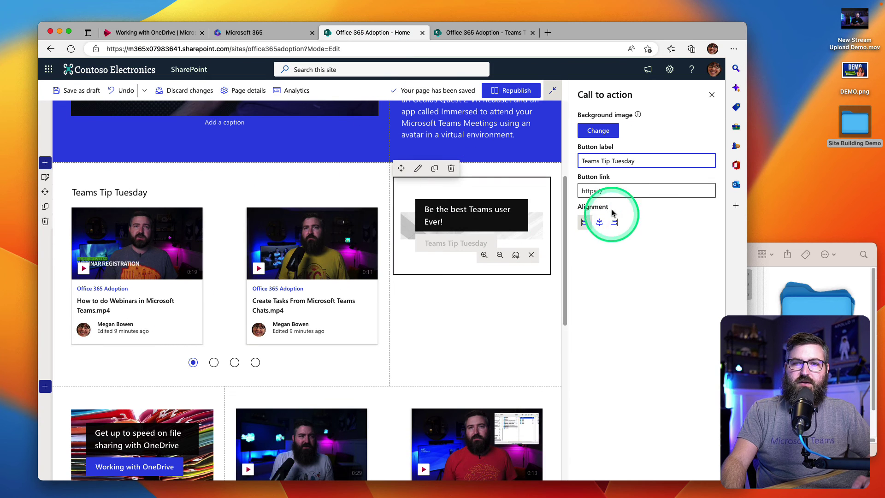
click(613, 191)
key(super+v)
click(484, 341)
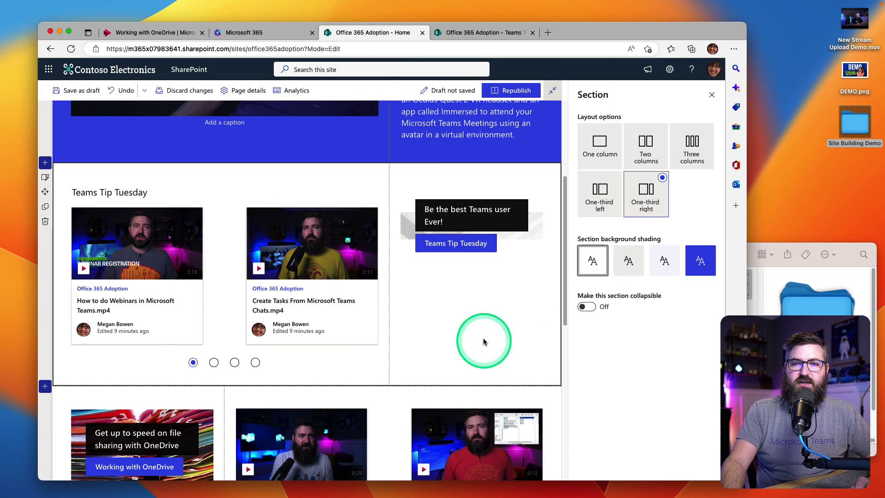
- Search the stock images for "meeting" and insert the clasped hands picture as the Teams Tip Tuesday call to action's background
click(445, 193)
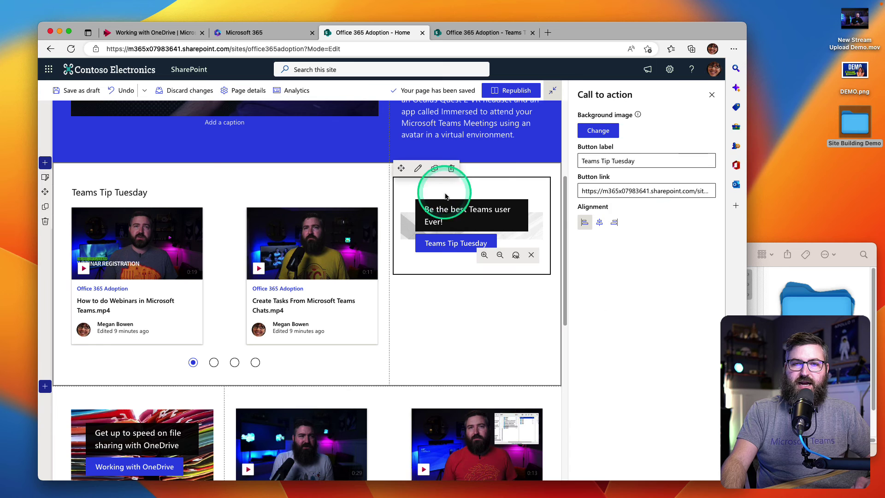
click(599, 133)
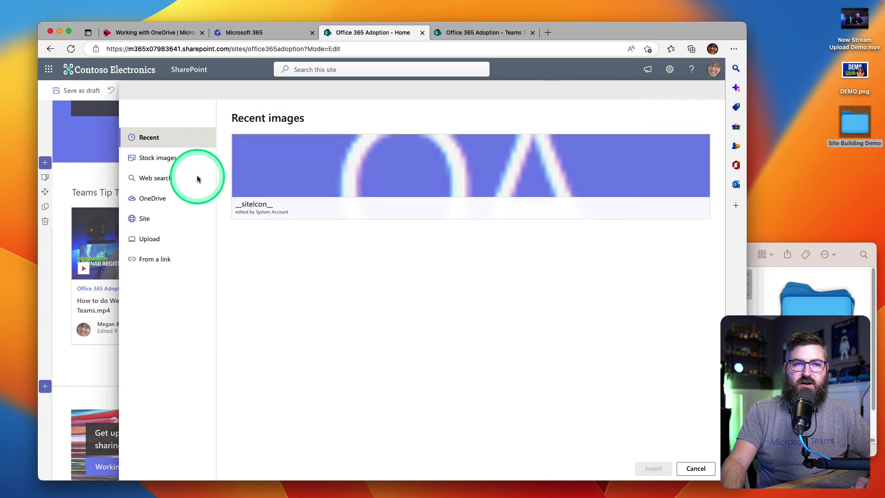
click(155, 157)
click(337, 124)
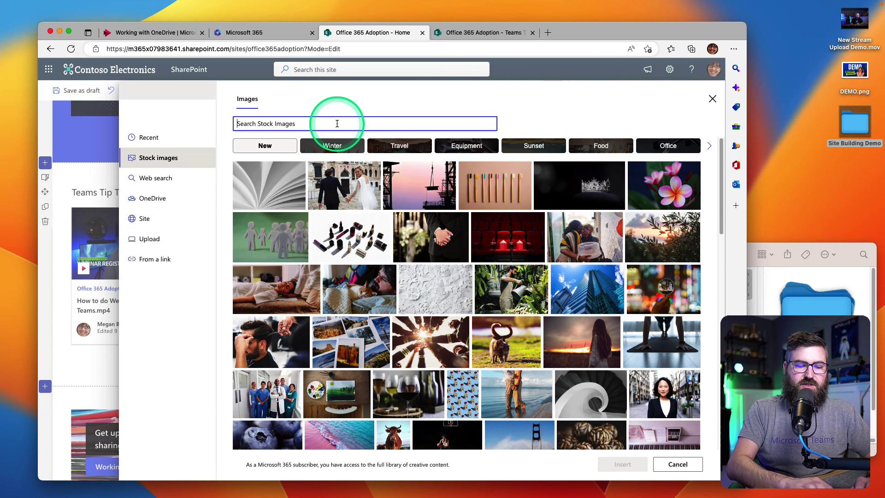
key(Return)
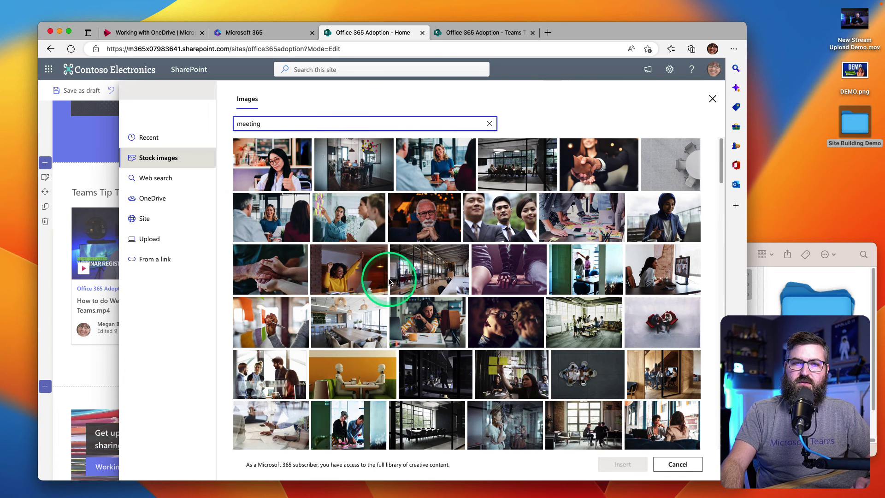
click(592, 171)
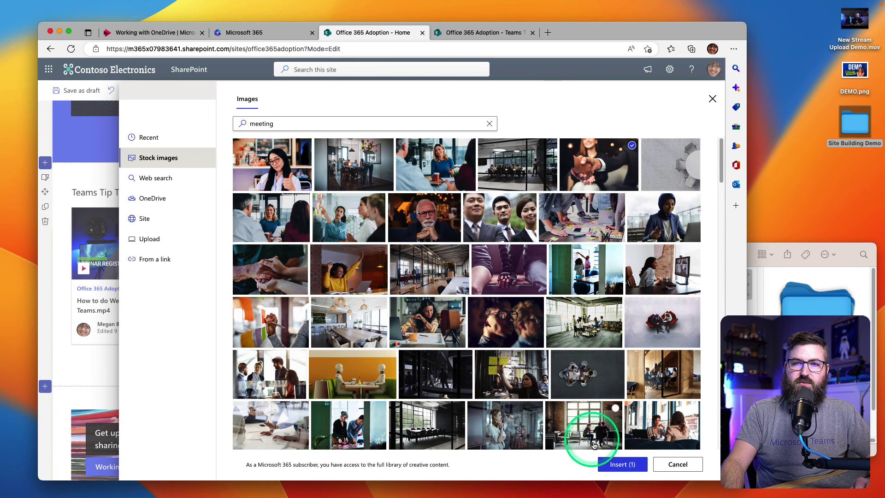
click(623, 464)
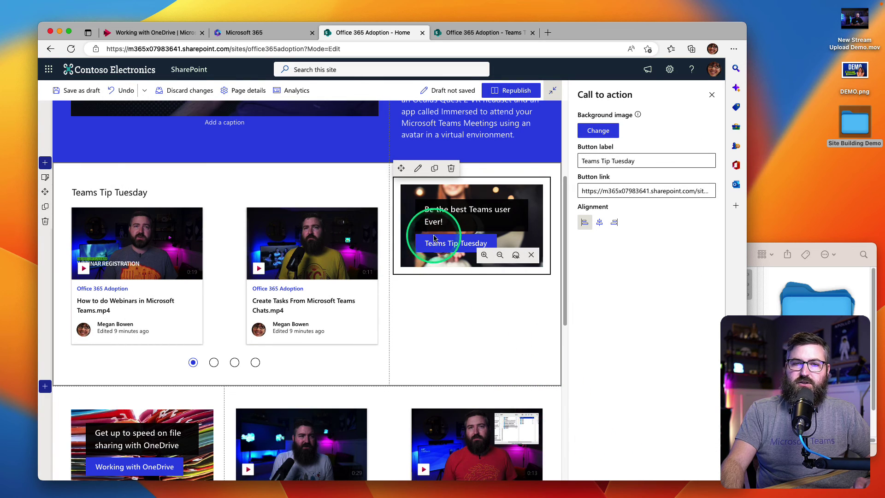
- Republish the home page and review its featured video, video rows and call to action banners
click(706, 98)
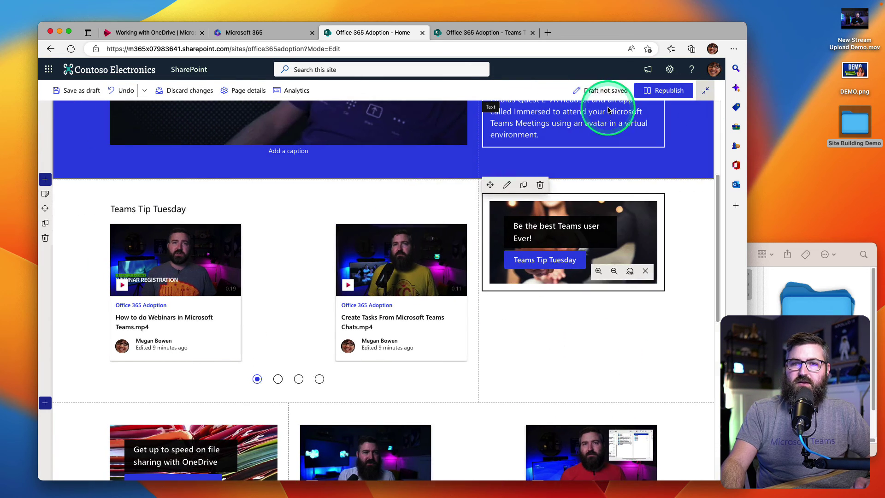
click(664, 91)
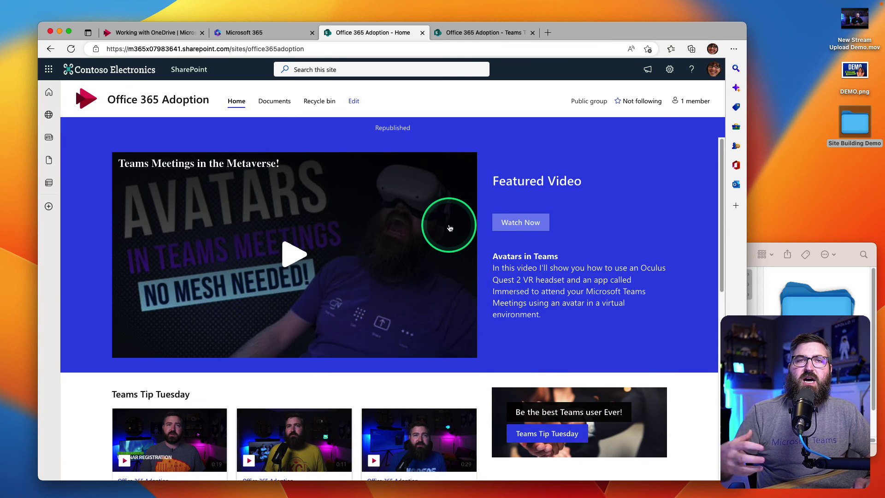
scroll(382, 375, down, 3)
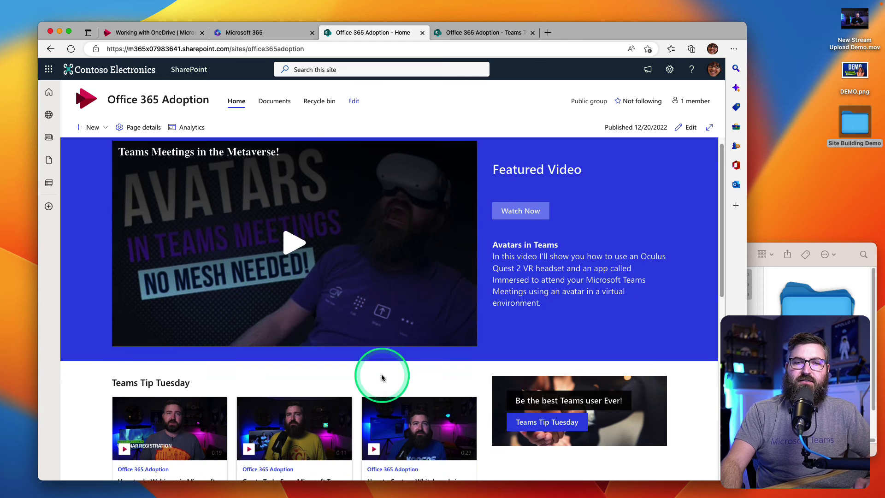
scroll(354, 397, down, 5)
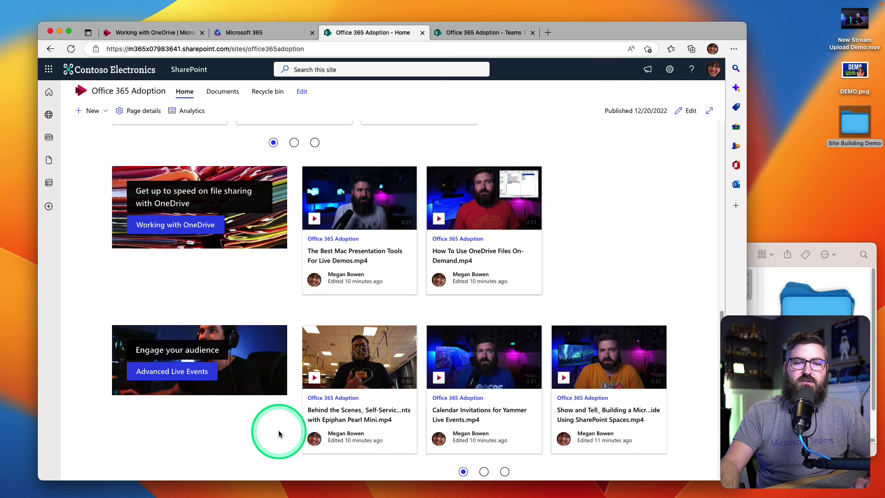
scroll(279, 434, up, 8)
scroll(286, 420, down, 3)
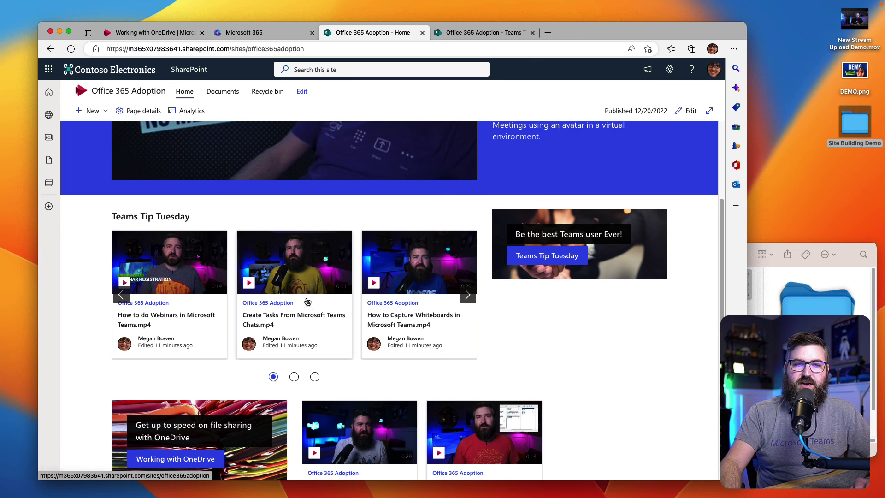
- Open the Create Tasks From Microsoft Teams Chats video from the home page and view its video settings and comments
click(265, 321)
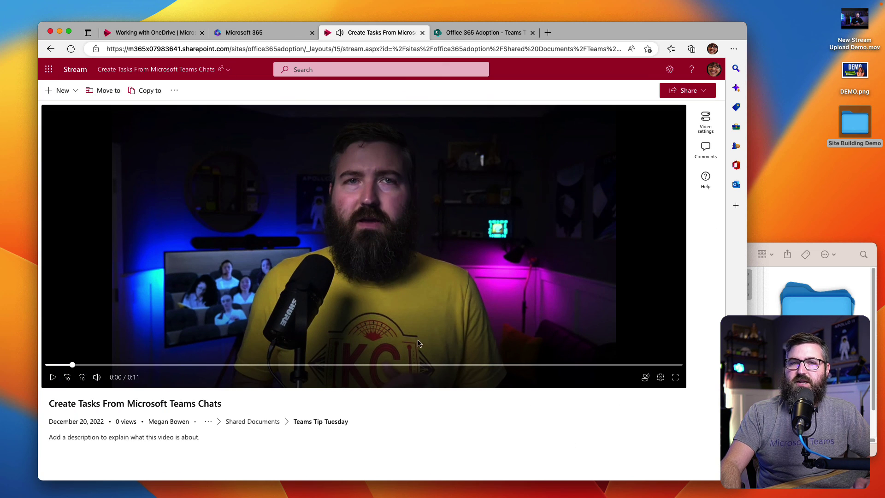
click(710, 129)
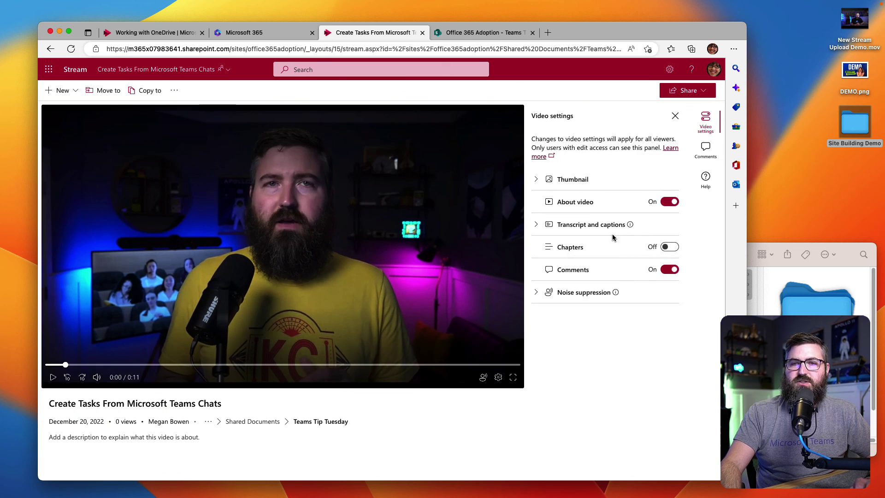
click(704, 148)
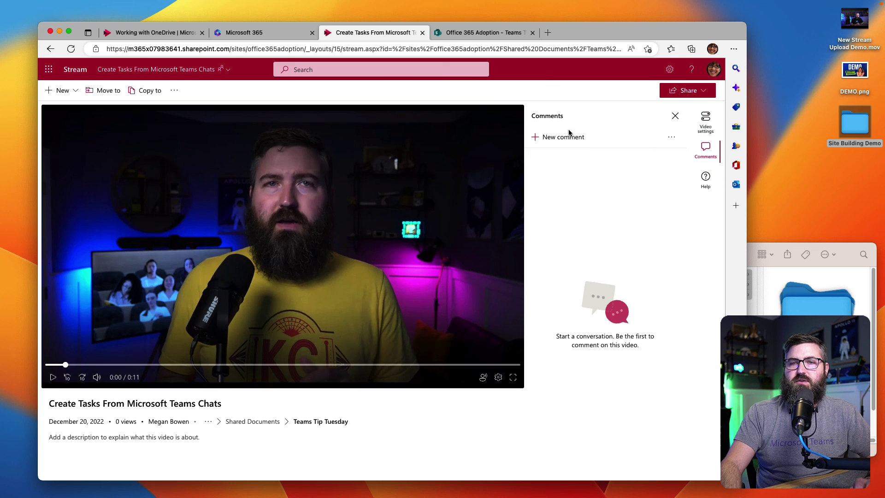